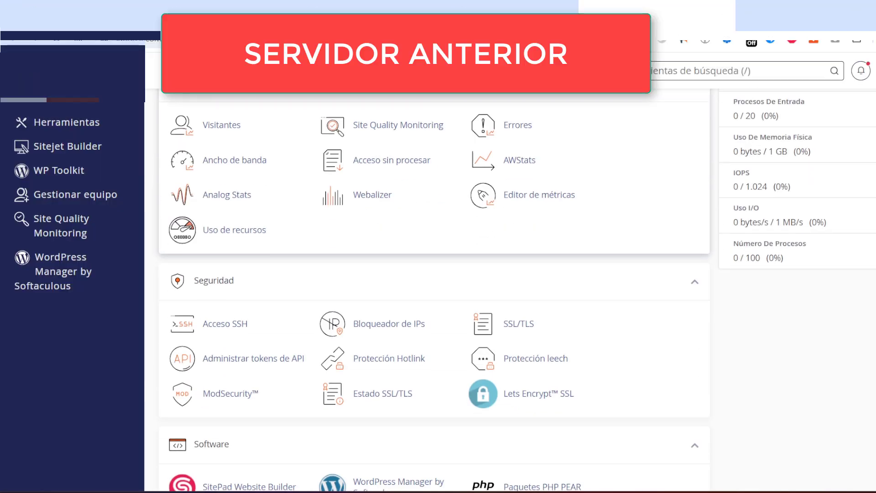
# - Look through the tool sections of the old server's cPanel home page, from Email and Archivos to Preferencias
pyautogui.scroll(-9, 433, 292)
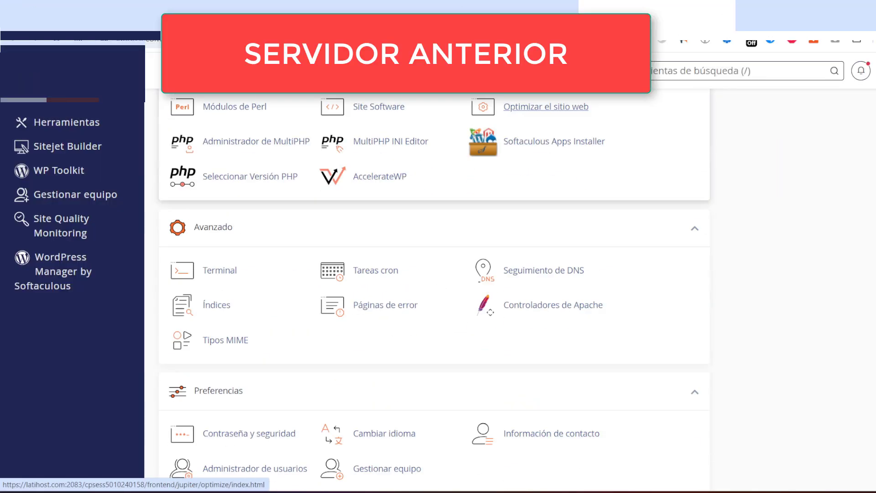
pyautogui.scroll(13, 434, 292)
pyautogui.scroll(7, 434, 292)
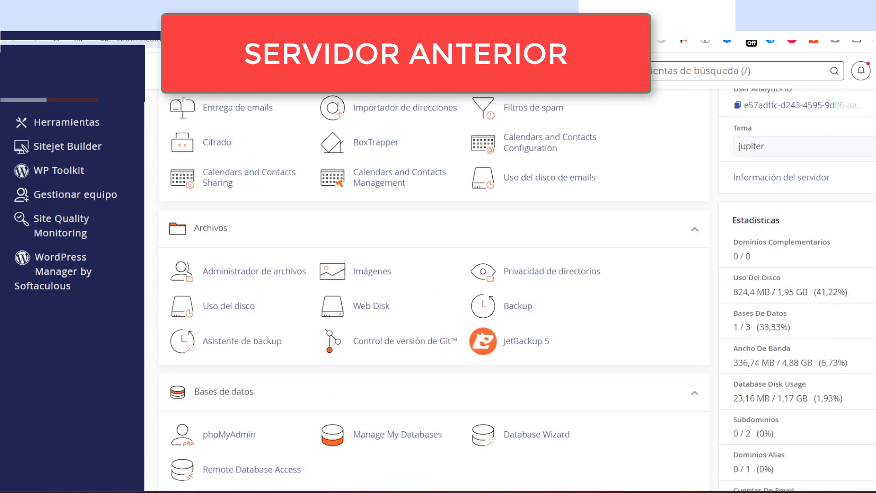
pyautogui.scroll(3, 242, 343)
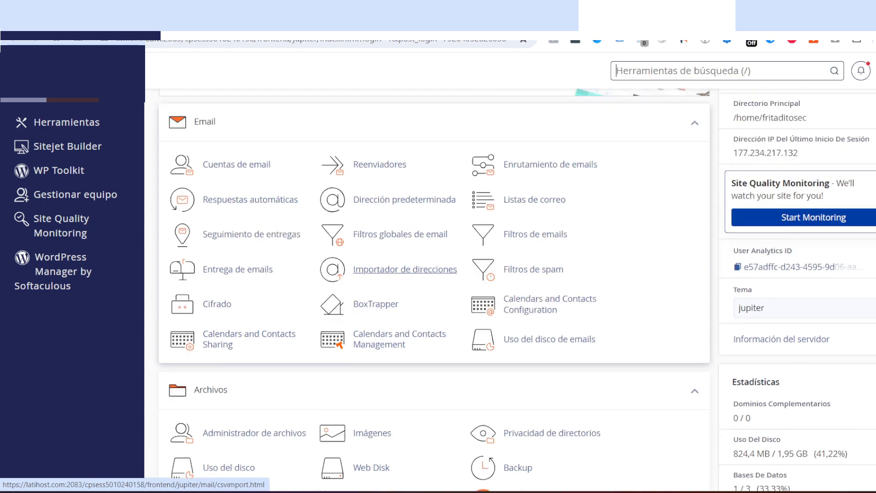
pyautogui.scroll(3, 346, 238)
pyautogui.scroll(3, 250, 278)
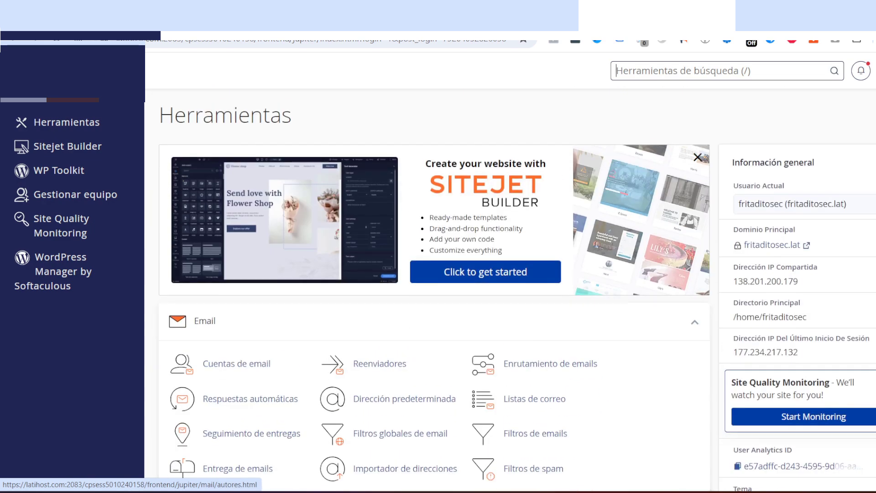
pyautogui.scroll(-10, 385, 207)
pyautogui.scroll(-13, 434, 288)
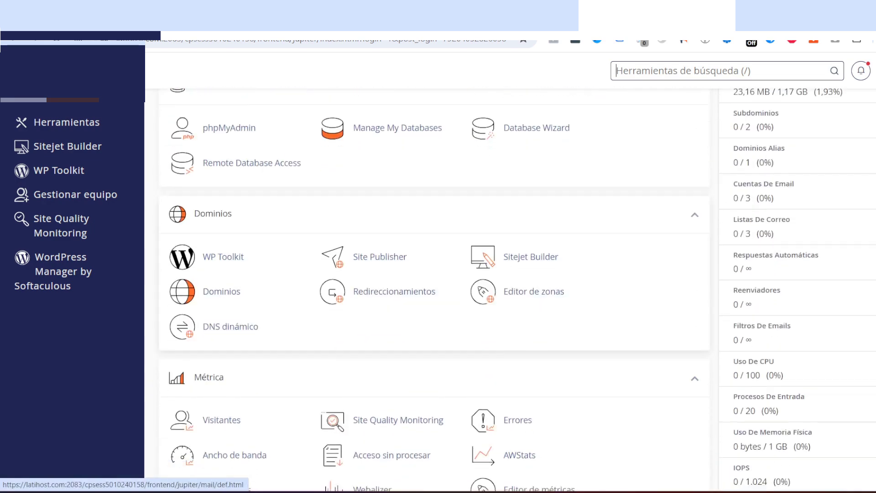
pyautogui.scroll(13, 434, 287)
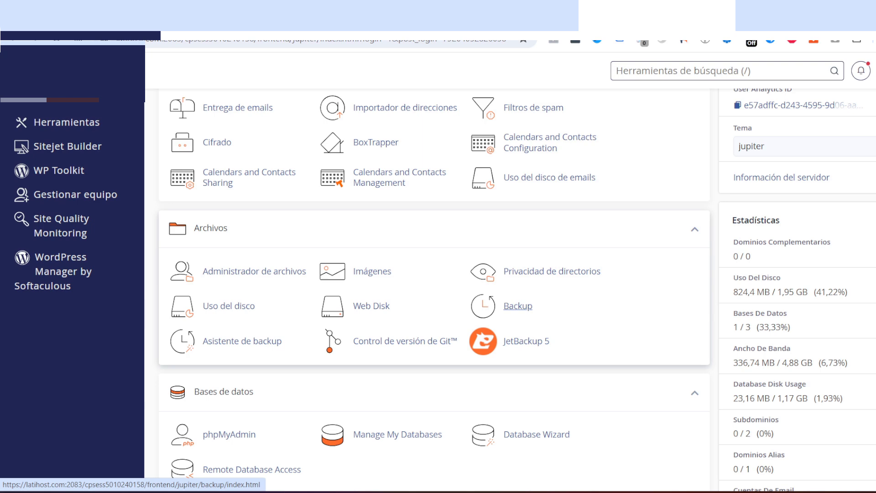
# - Open the old server's Backup page and review the partial backup download options
pyautogui.click(518, 306)
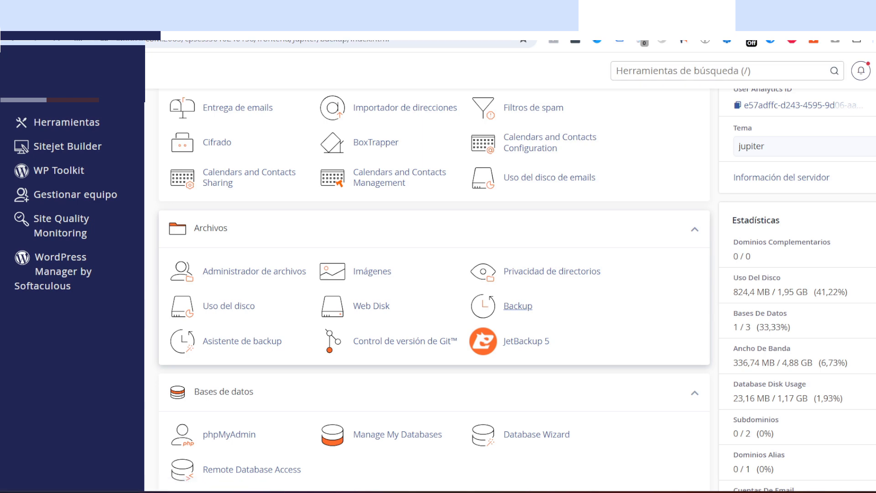
pyautogui.scroll(-4, 510, 292)
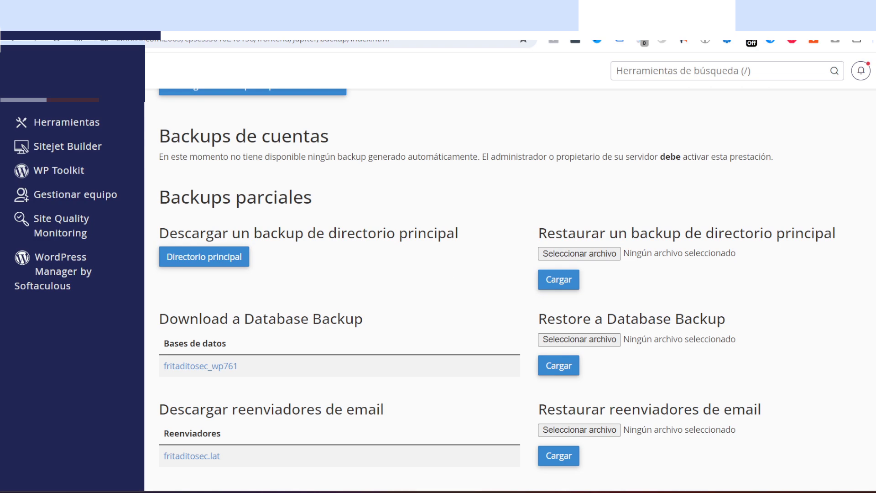
pyautogui.scroll(-1, 496, 289)
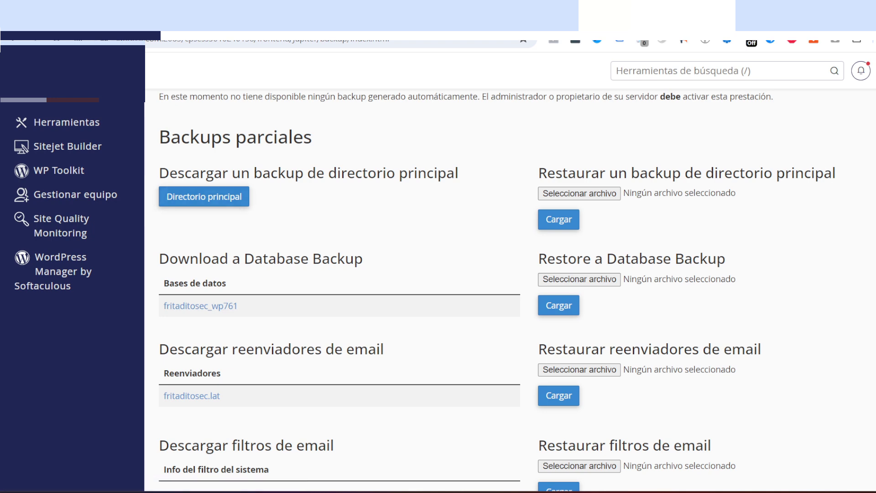
pyautogui.scroll(-1, 510, 293)
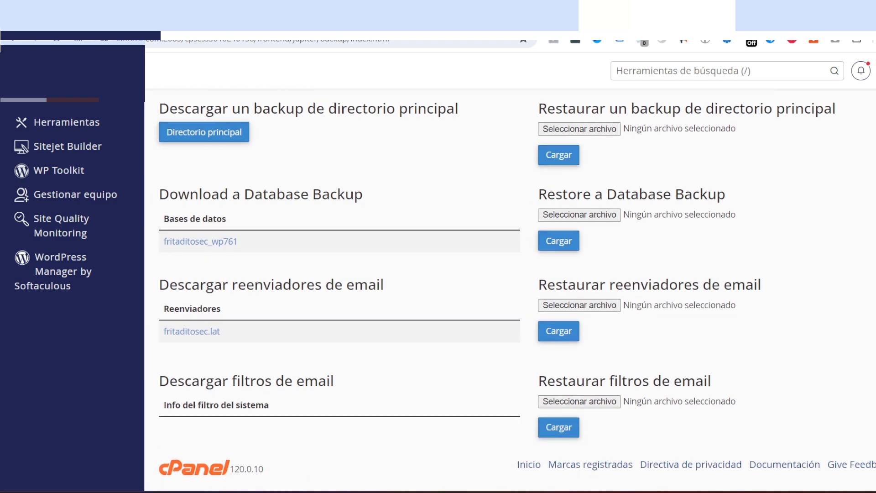
pyautogui.scroll(1, 510, 292)
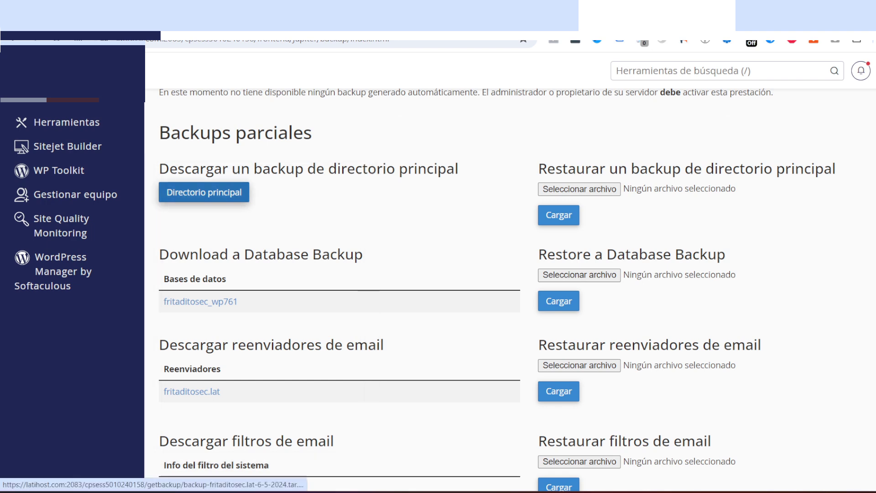
# - Download partial backups of the home directory, the fritaditosec_wp761 database and the fritaditosec.lat email forwarders, and check the recent downloads
pyautogui.click(204, 192)
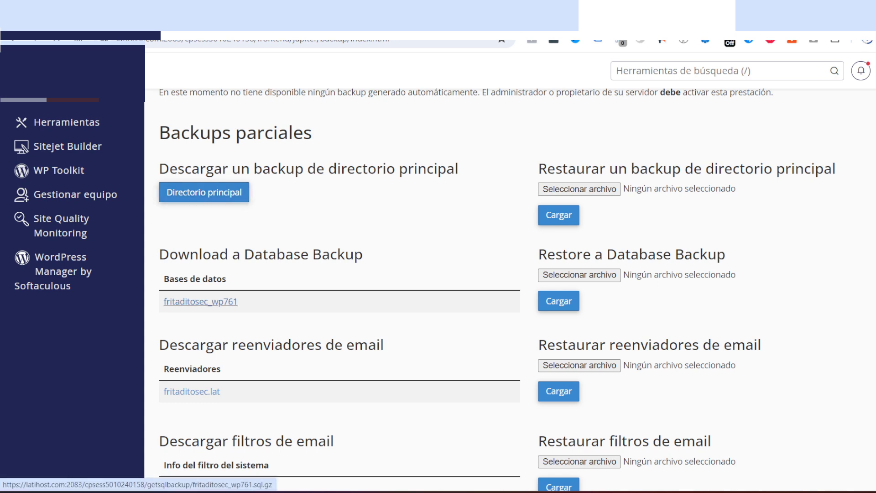
pyautogui.click(200, 302)
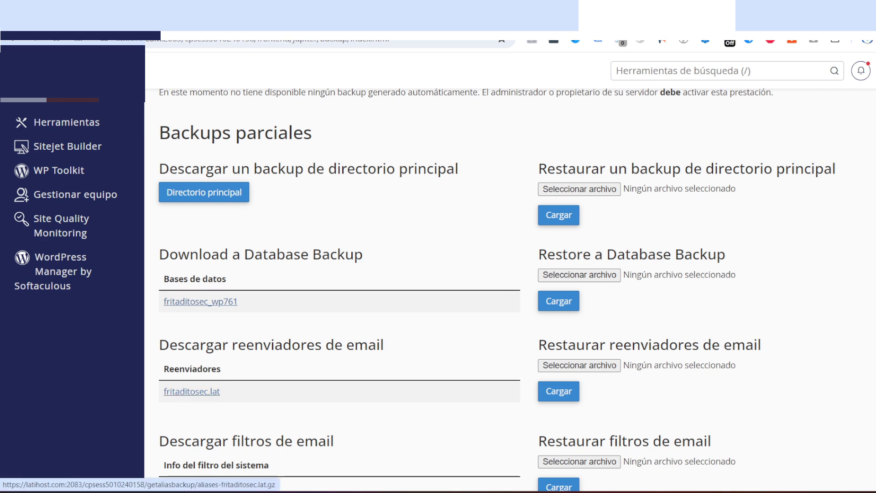
pyautogui.click(191, 391)
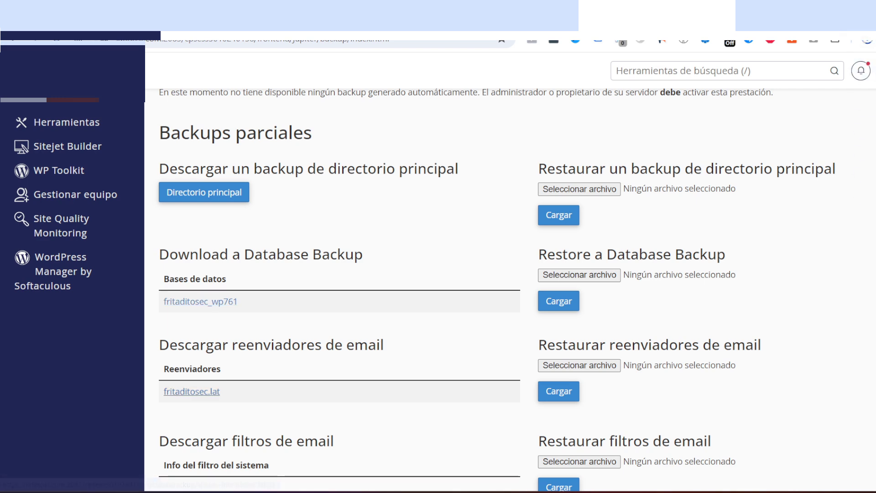
pyautogui.scroll(-2, 515, 288)
pyautogui.scroll(2, 516, 287)
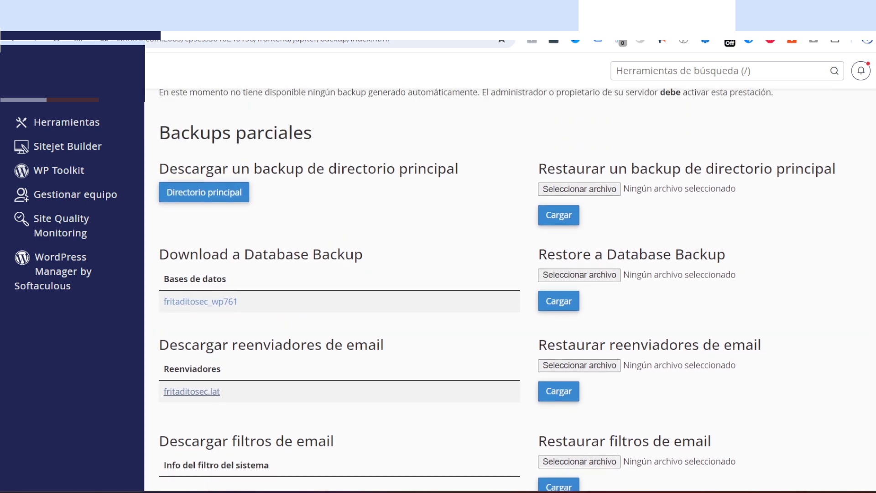
pyautogui.scroll(1, 510, 287)
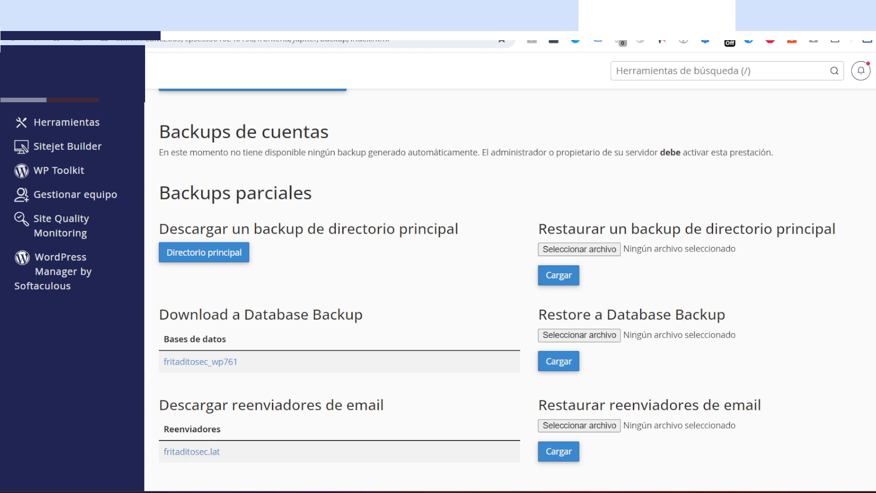
pyautogui.click(867, 41)
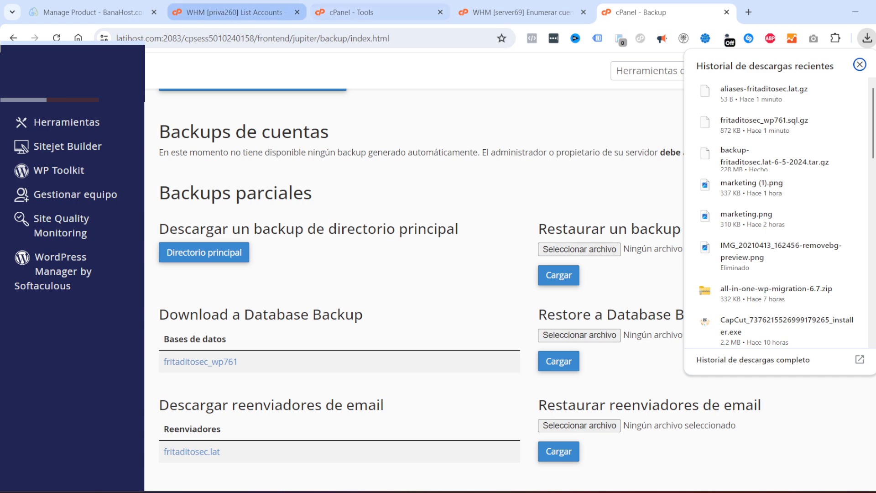
# - Switch to the new server's cPanel and open its Copias de seguridad page
pyautogui.click(365, 12)
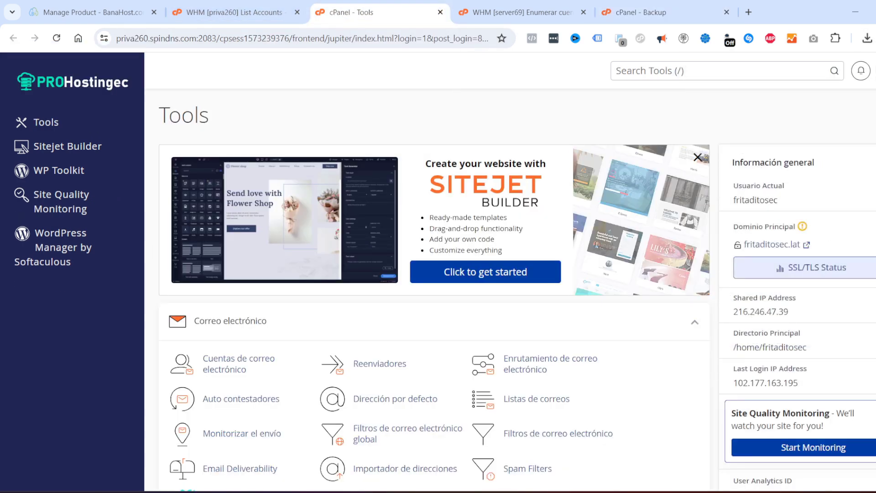
pyautogui.scroll(-6, 434, 273)
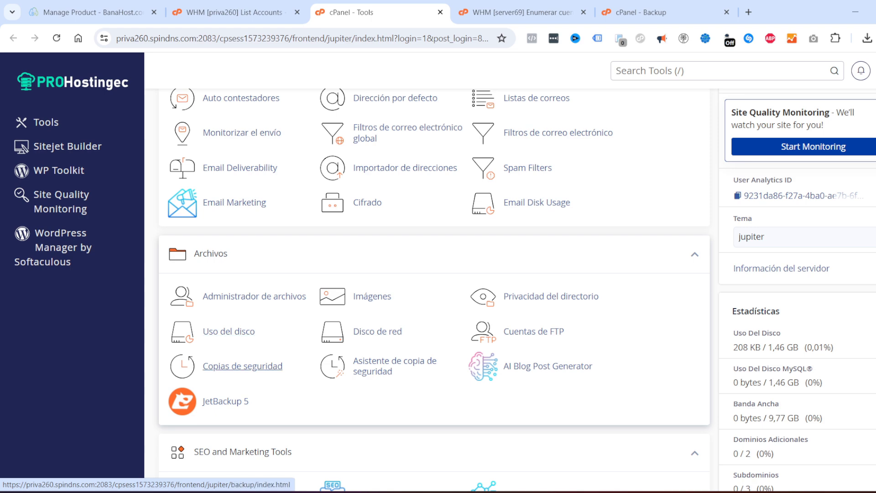
pyautogui.click(242, 366)
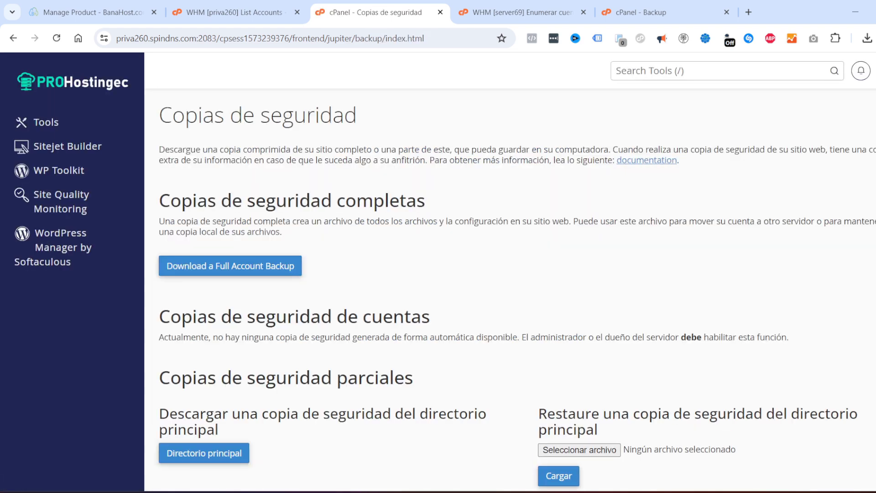
# - Restore the home directory on the new server from the backup file backup-fritaditosec.lat-6-5-2024.tar.gz
pyautogui.scroll(-4, 510, 274)
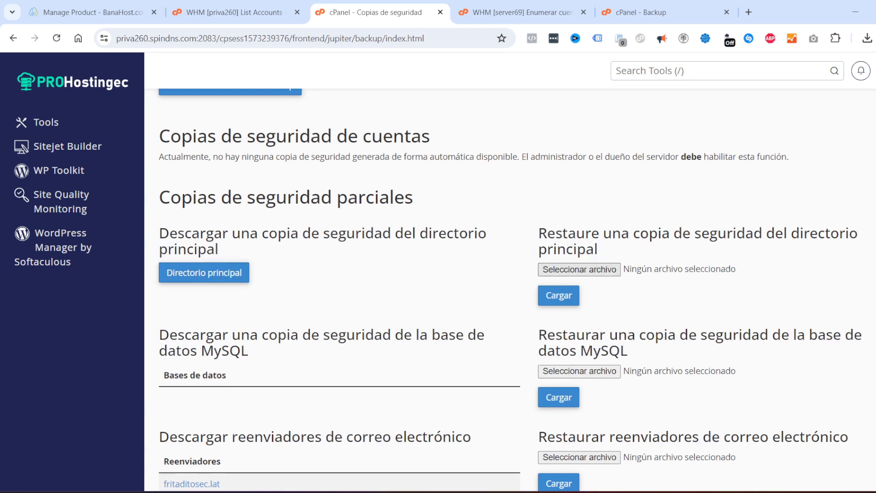
pyautogui.click(579, 269)
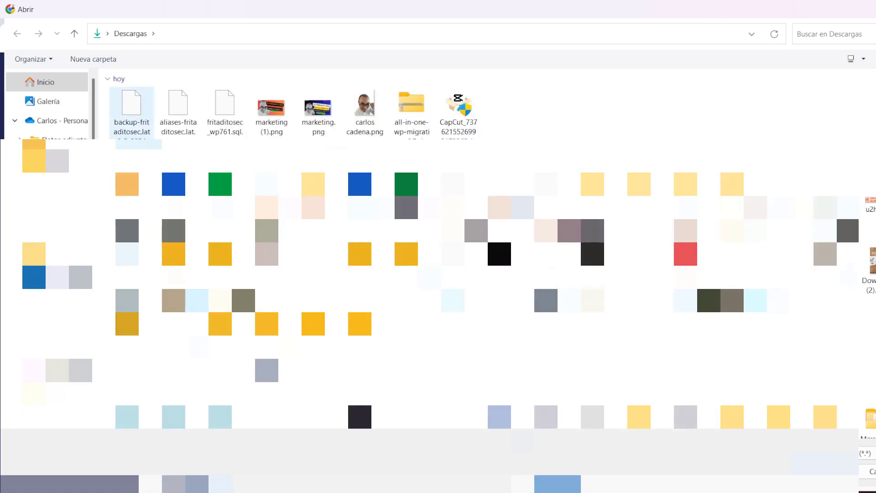
pyautogui.click(132, 120)
pyautogui.click(824, 471)
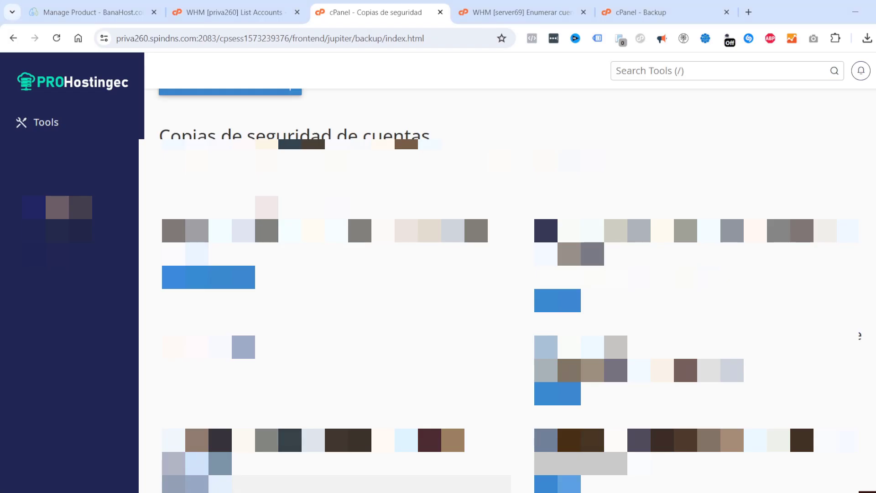
pyautogui.click(559, 295)
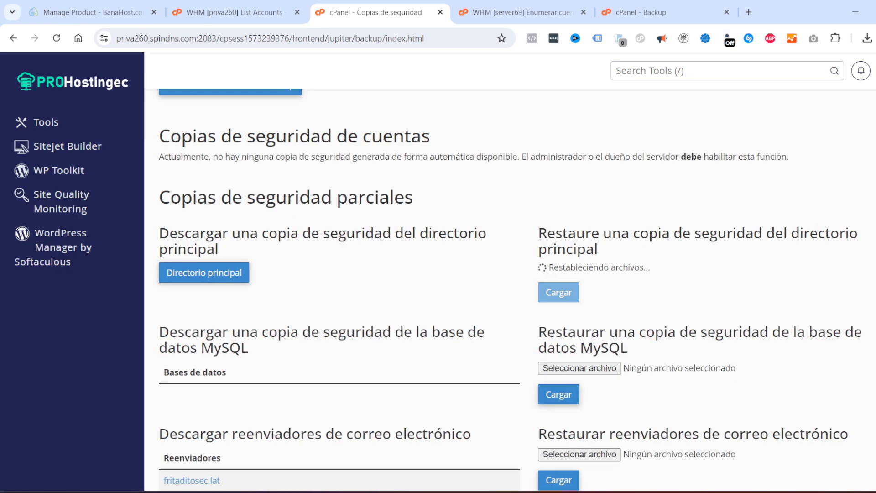
# - Restore the MySQL database on the new server from the backup file fritaditosec_wp761.sql.gz
pyautogui.click(579, 369)
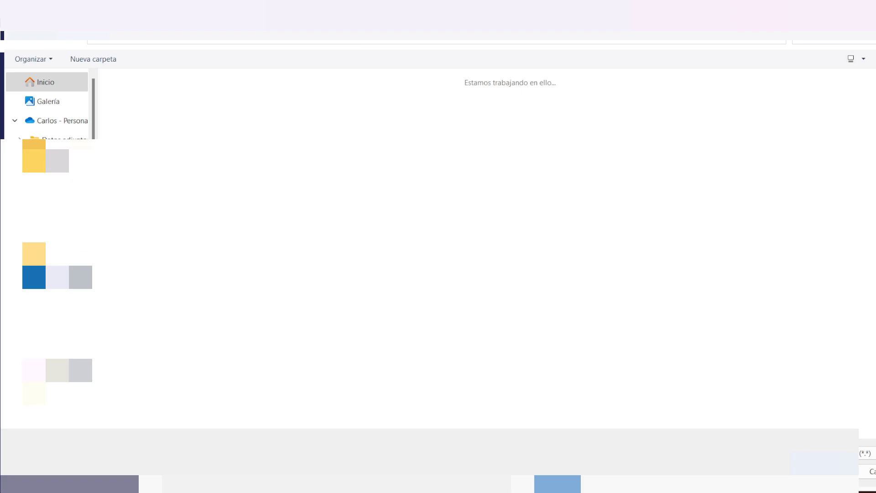
pyautogui.click(225, 113)
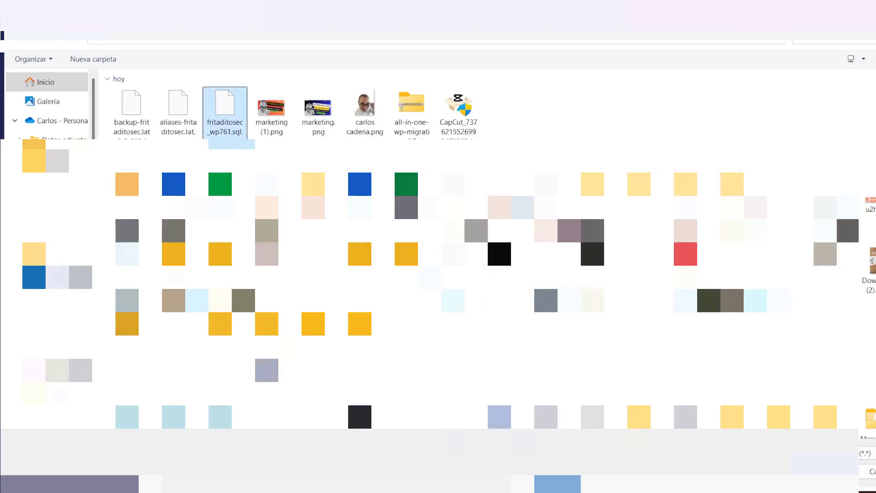
pyautogui.press('Return')
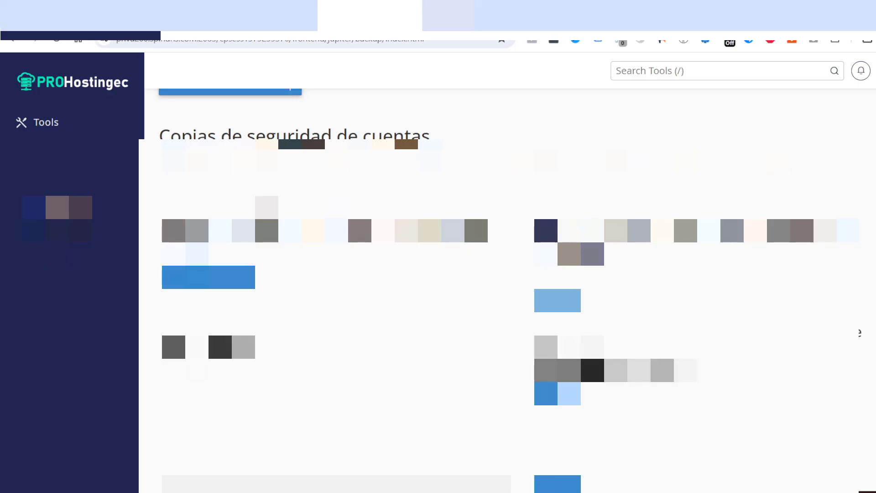
pyautogui.scroll(-2, 502, 274)
pyautogui.press('Return')
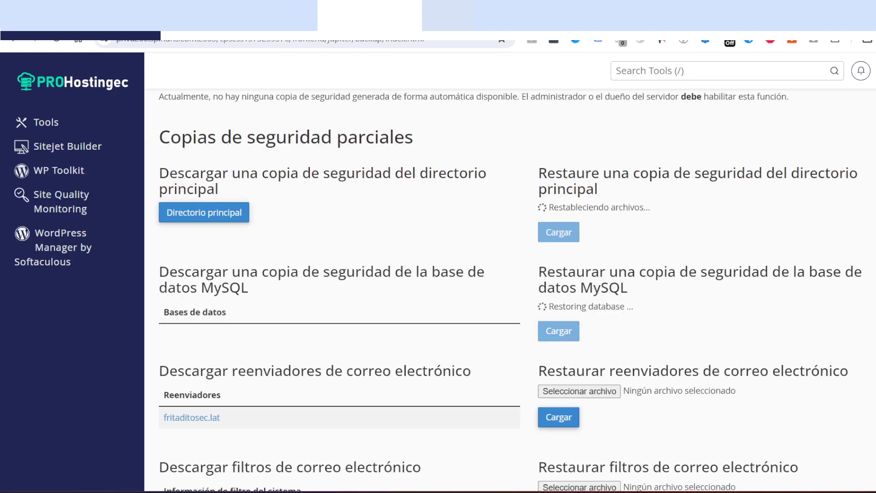
# - Restore the email forwarders on the new server from the backup file aliases-fritaditosec.lat.gz
pyautogui.press('Tab')
pyautogui.press('Tab')
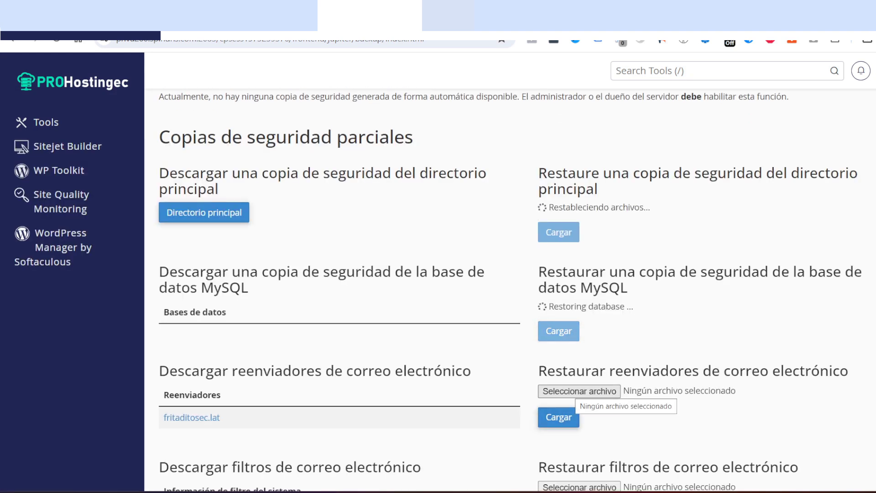
pyautogui.click(575, 391)
pyautogui.press('Return')
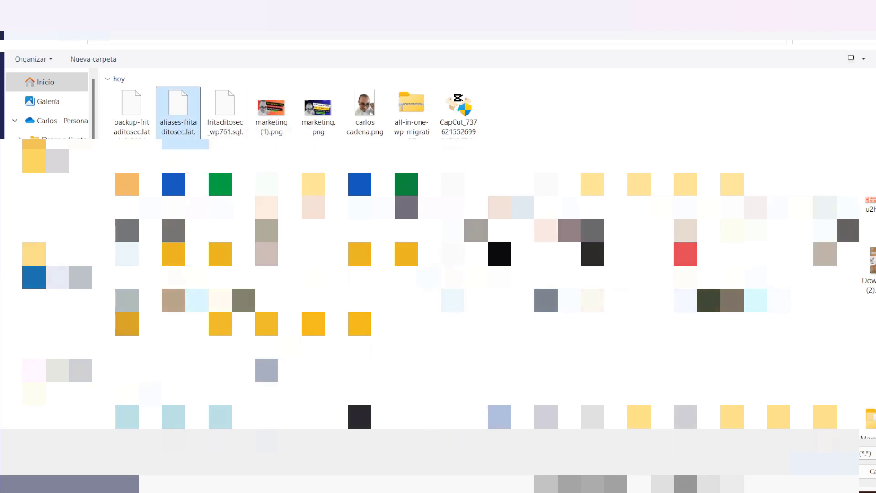
pyautogui.press('Return')
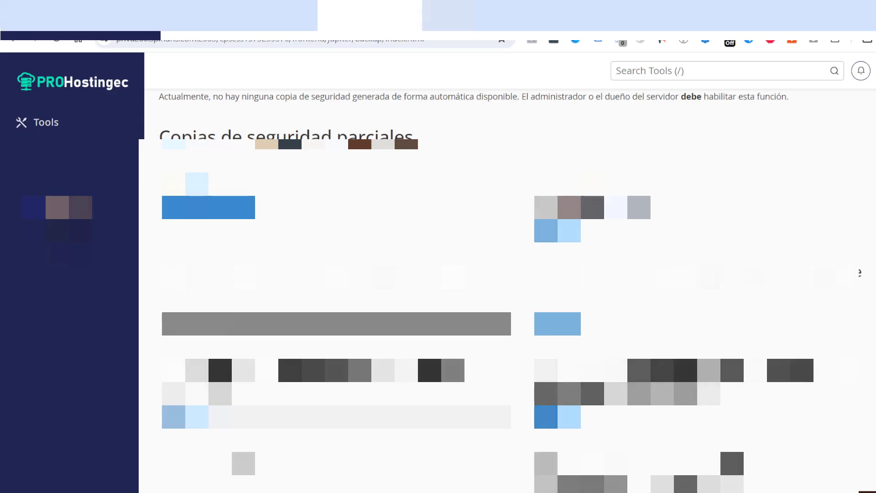
pyautogui.click(559, 418)
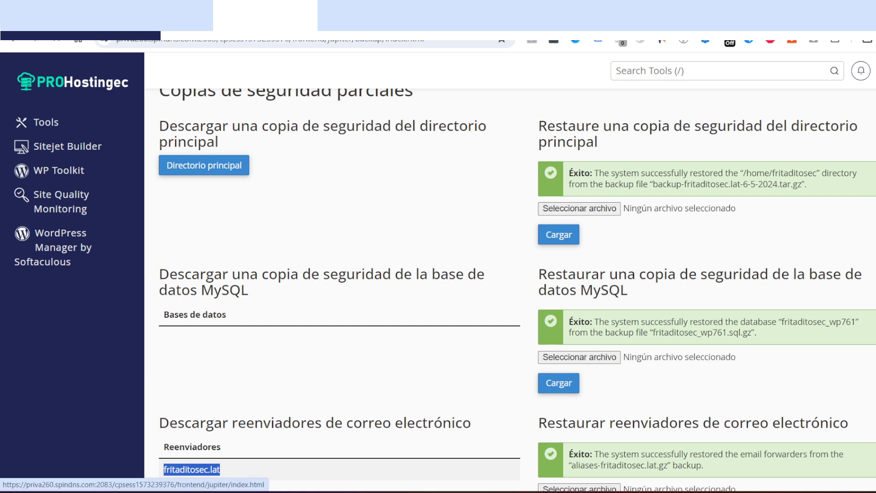
# - Return to the new server's tools and open the Administrador de archivos to examine the home directory's contents
pyautogui.click(46, 122)
pyautogui.scroll(-5, 434, 274)
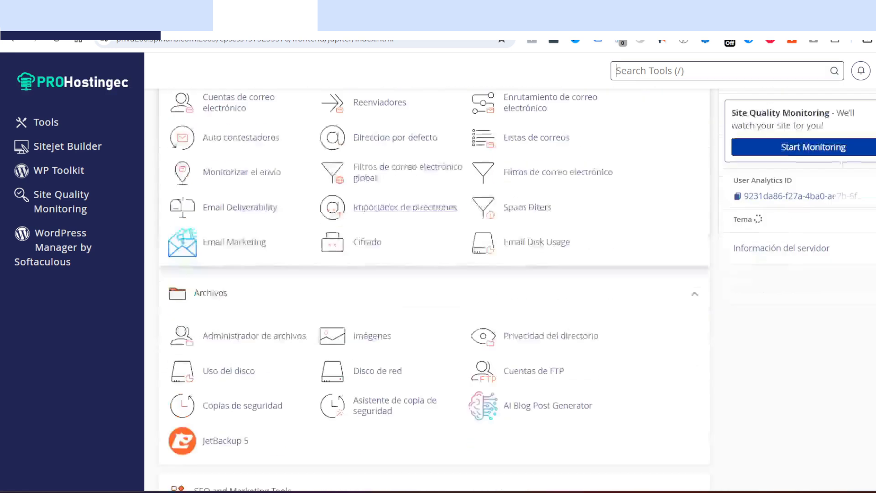
pyautogui.scroll(-1, 405, 208)
pyautogui.scroll(-1, 254, 297)
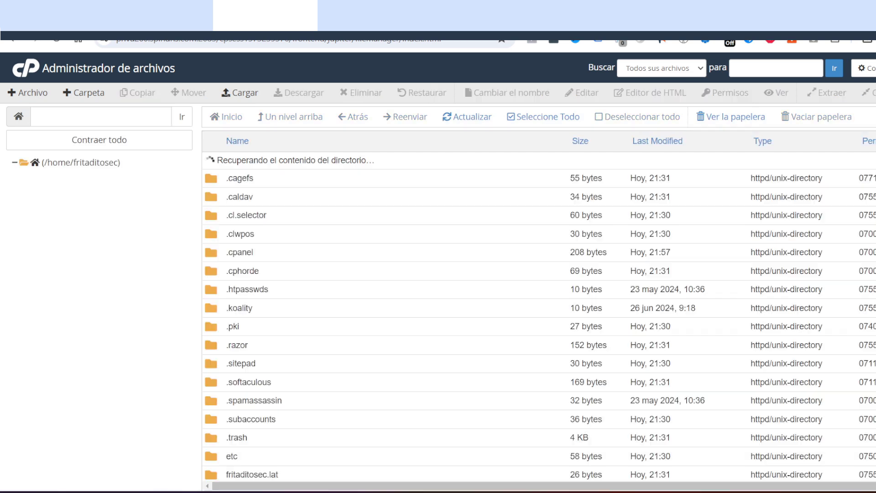
pyautogui.scroll(-5, 539, 314)
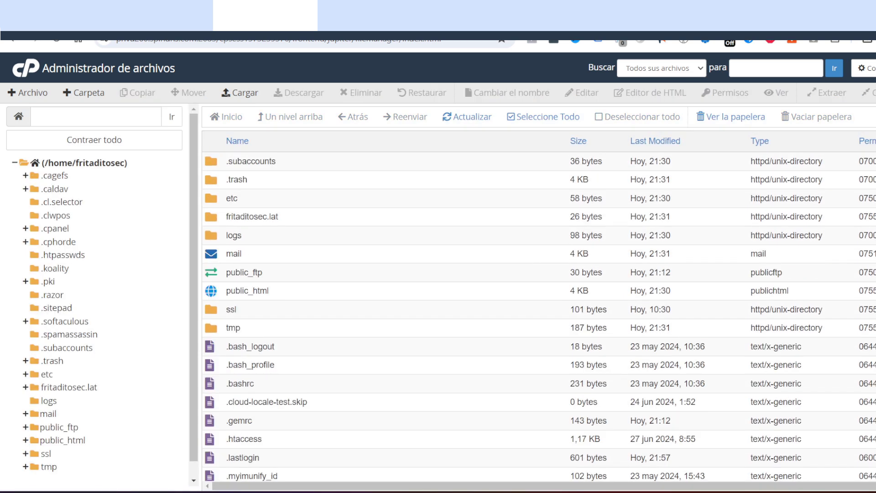
# - Open the public_html folder to examine the restored website files, and return to the new server's tools
pyautogui.doubleClick(247, 290)
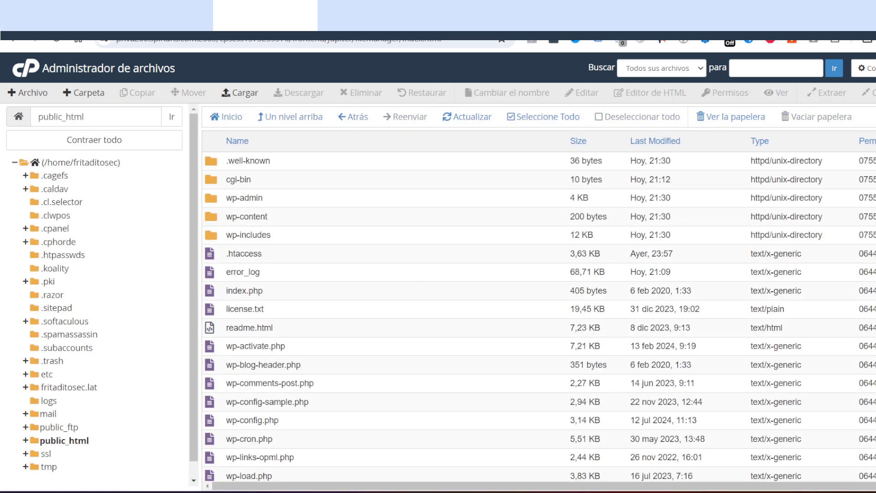
pyautogui.click(13, 41)
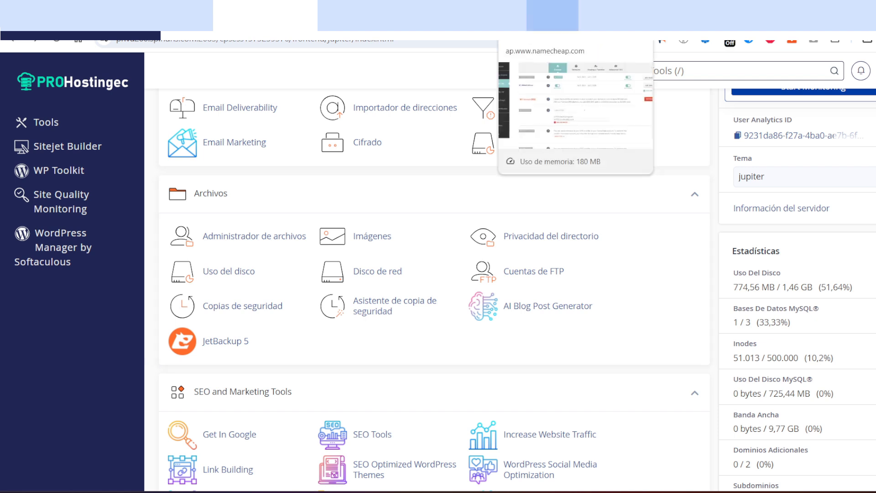
# - Switch to Namecheap to examine the domain's custom nameservers, and return to the new server's cPanel
pyautogui.click(552, 15)
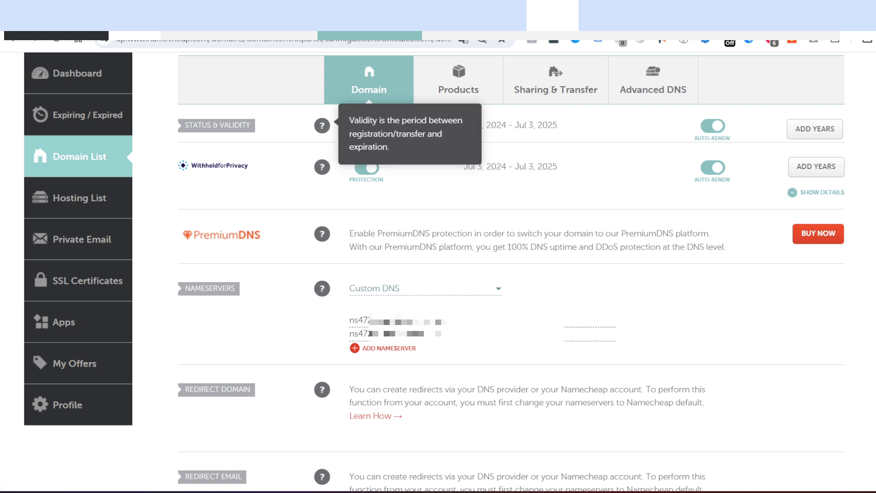
pyautogui.moveTo(322, 288)
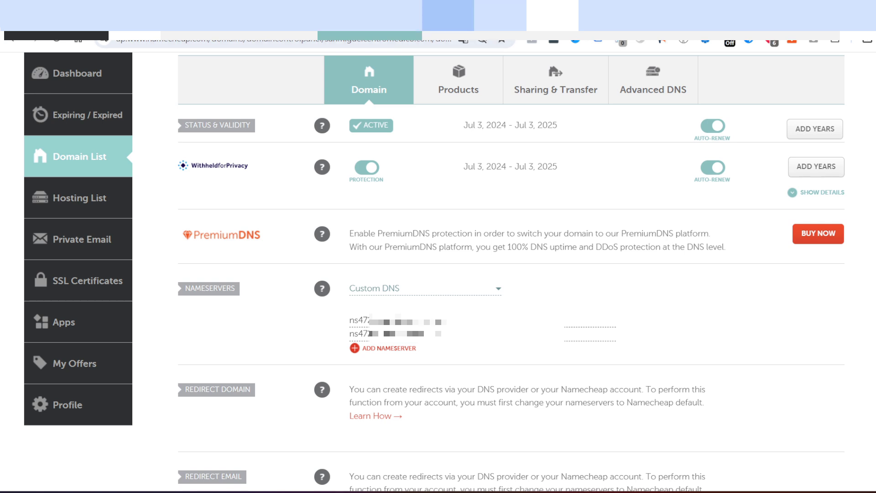
pyautogui.click(265, 18)
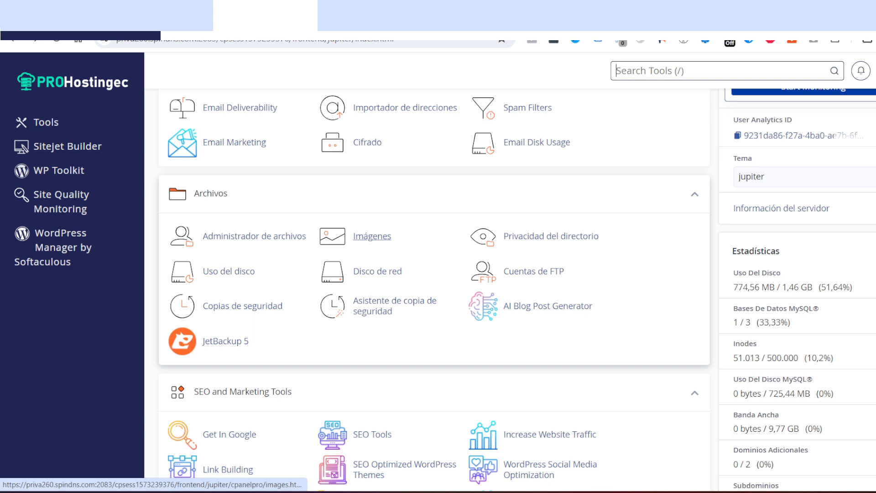
# - Open Bases de datos MySQL on the new server and examine the current databases, their privileged users and the MySQL user section
pyautogui.scroll(-7, 372, 237)
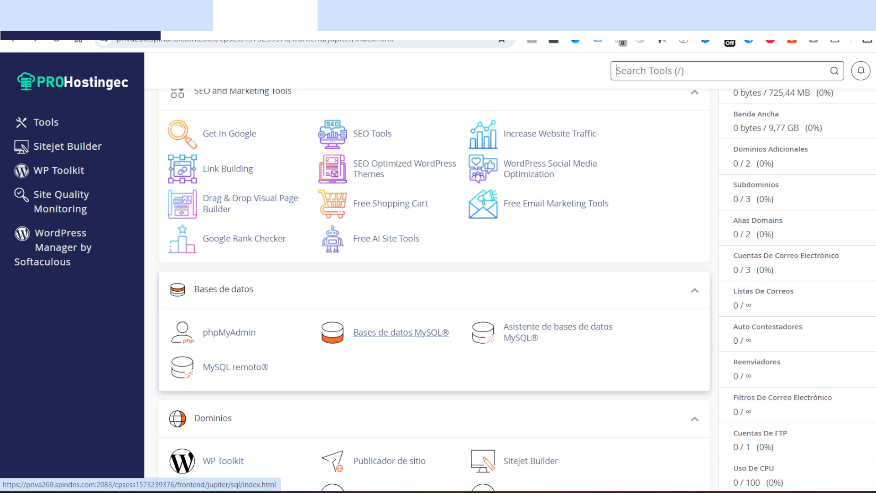
pyautogui.click(400, 332)
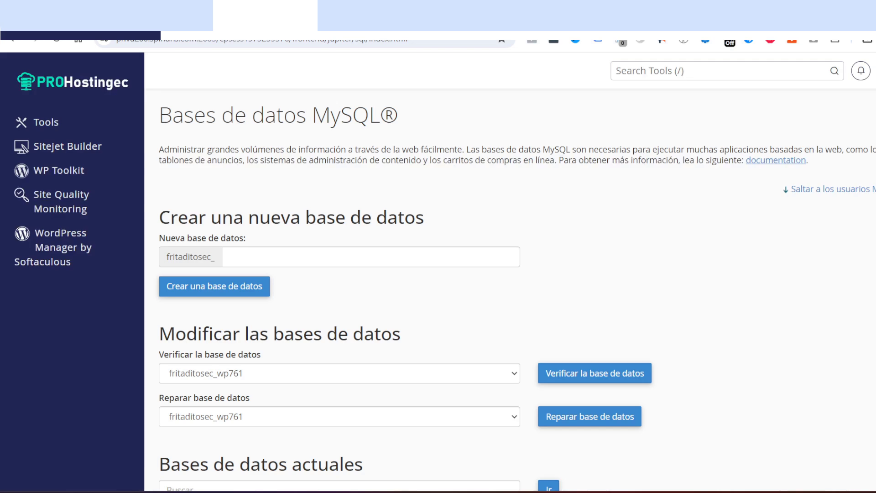
pyautogui.scroll(-10, 516, 289)
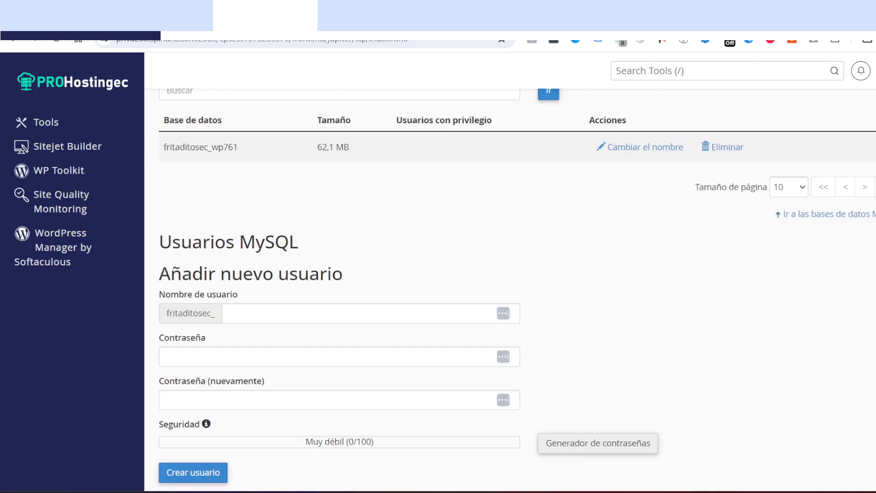
pyautogui.scroll(-3, 516, 289)
pyautogui.scroll(7, 516, 289)
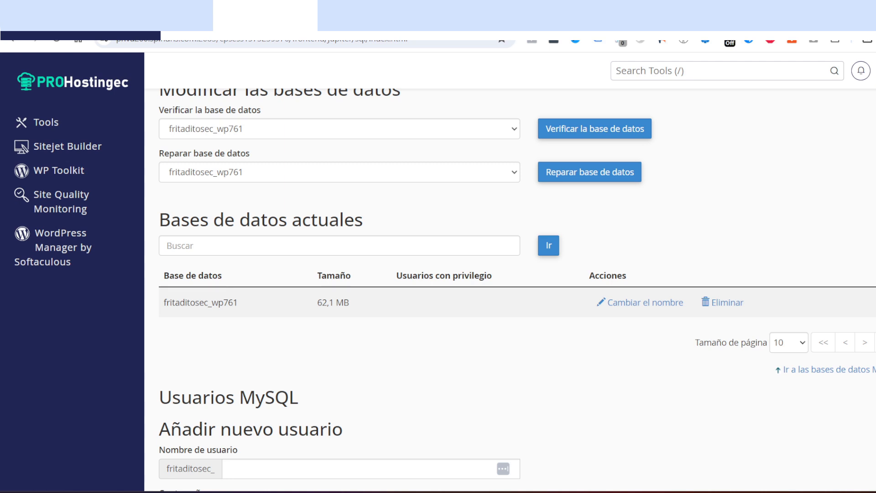
pyautogui.scroll(-3, 516, 289)
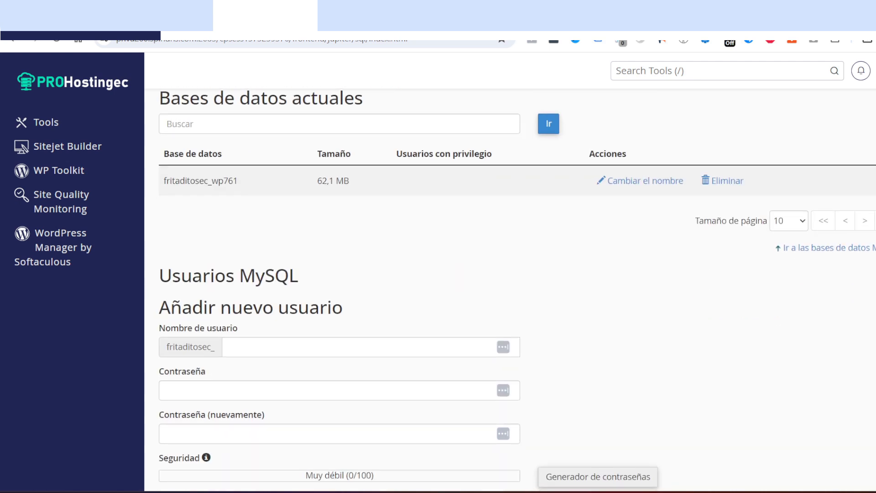
pyautogui.scroll(-2, 516, 290)
pyautogui.scroll(9, 517, 289)
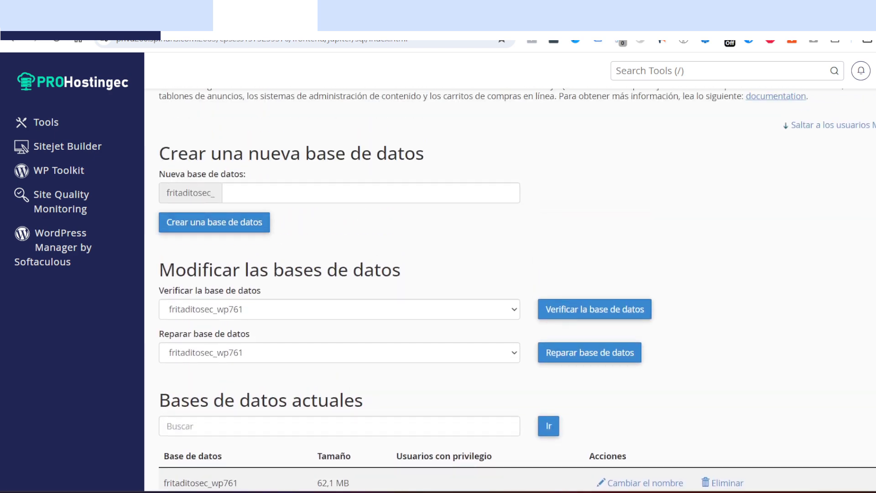
pyautogui.scroll(-3, 516, 289)
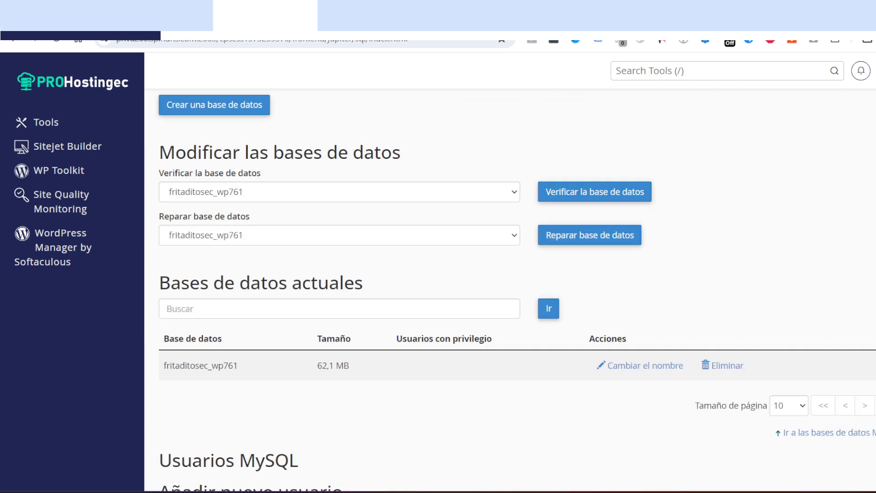
pyautogui.scroll(-1, 516, 289)
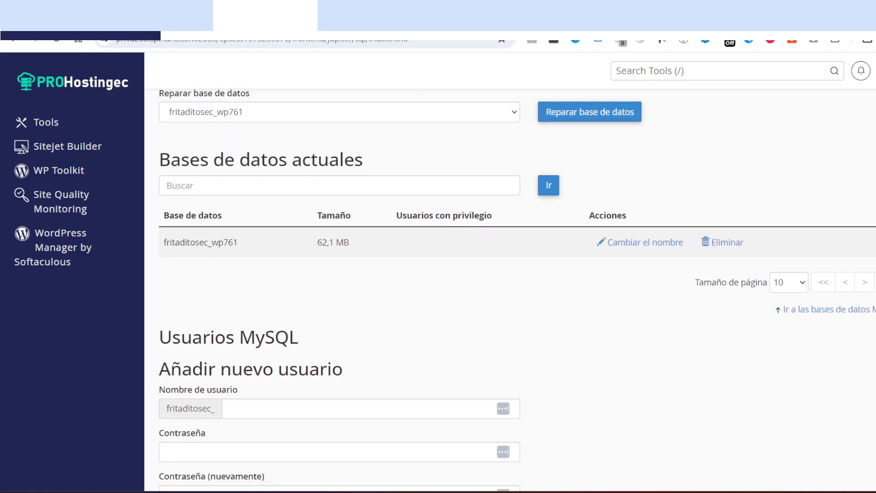
pyautogui.scroll(-3, 516, 289)
pyautogui.scroll(6, 516, 289)
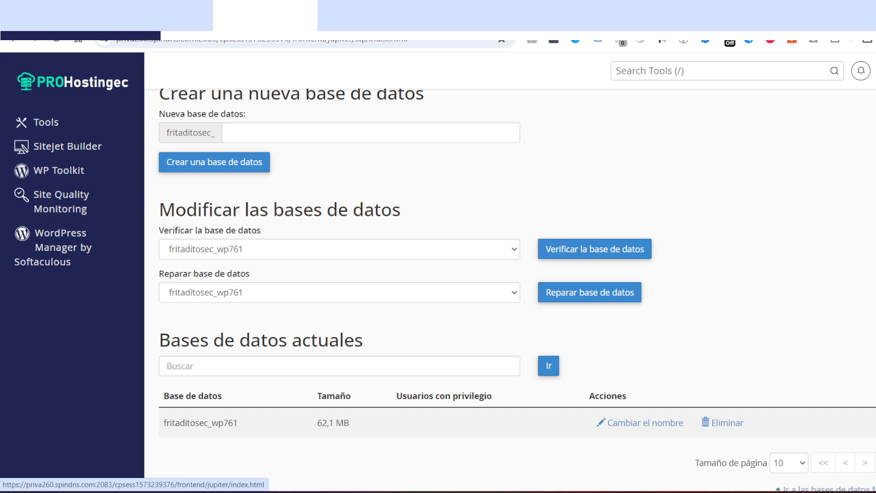
# - Open wp-config.php from the public_html folder for editing in the Administrador de archivos
pyautogui.click(46, 122)
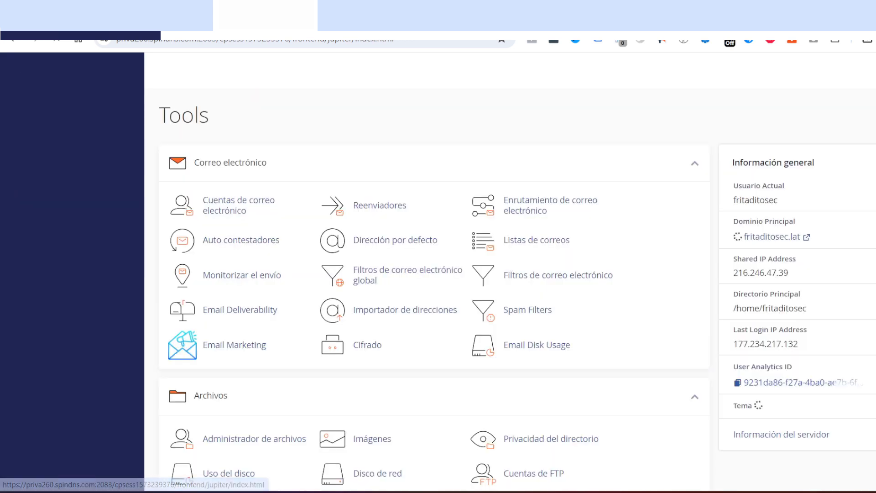
pyautogui.scroll(-6, 405, 137)
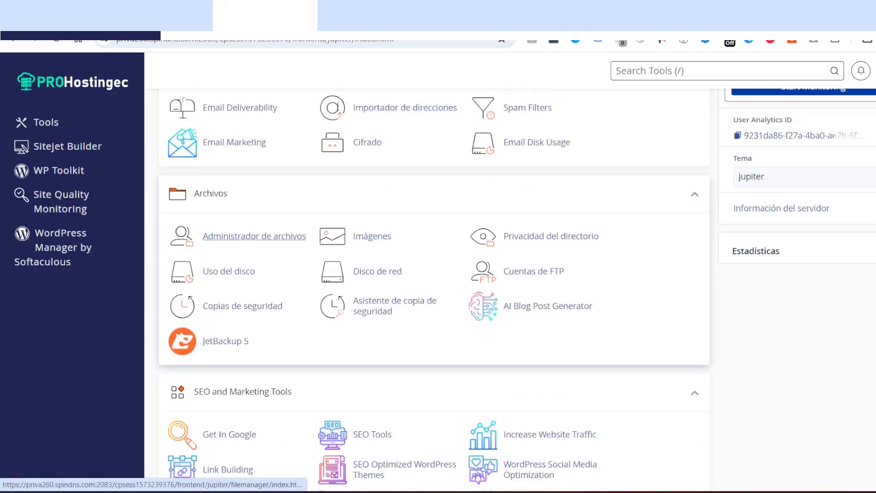
pyautogui.click(254, 235)
pyautogui.scroll(-4, 539, 316)
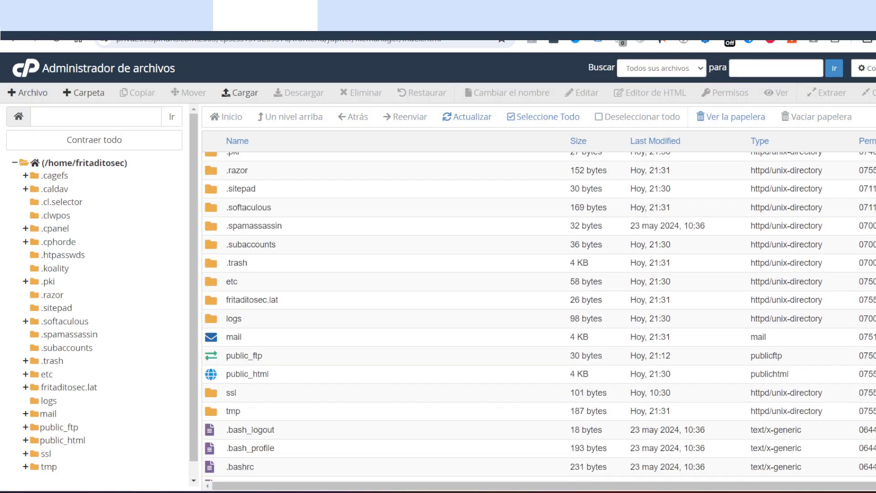
pyautogui.doubleClick(211, 351)
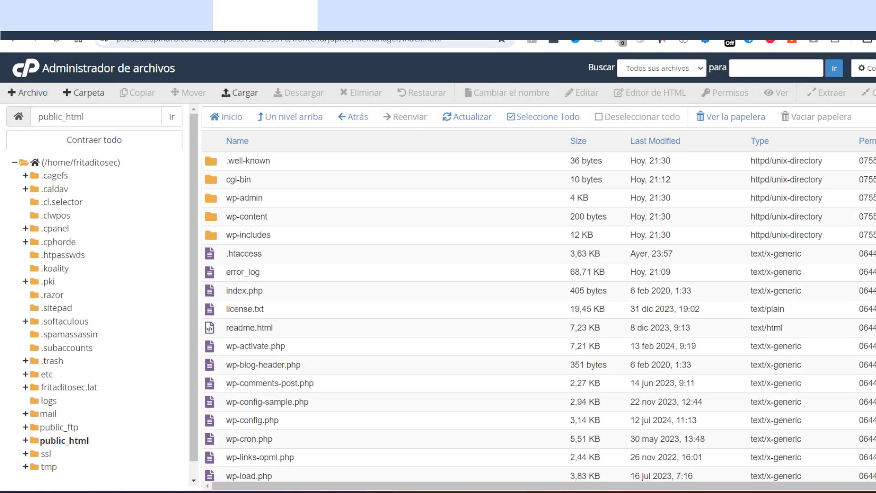
pyautogui.scroll(-2, 539, 317)
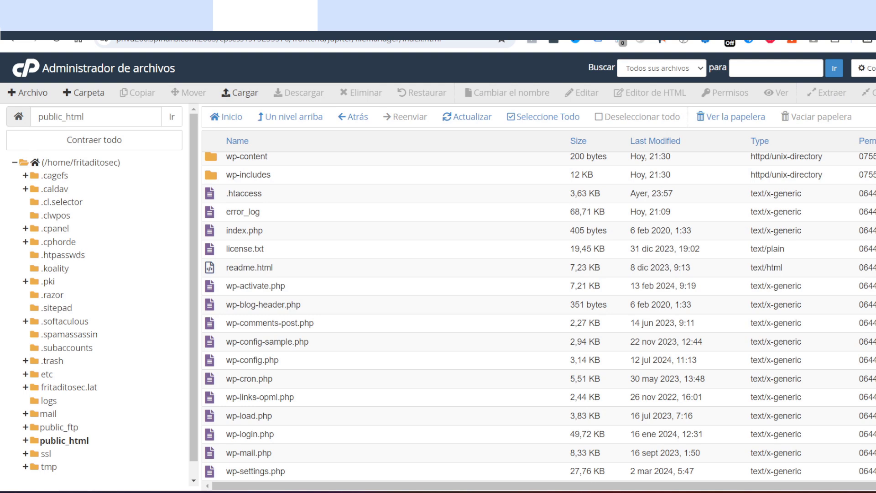
pyautogui.click(252, 360)
pyautogui.rightClick(235, 361)
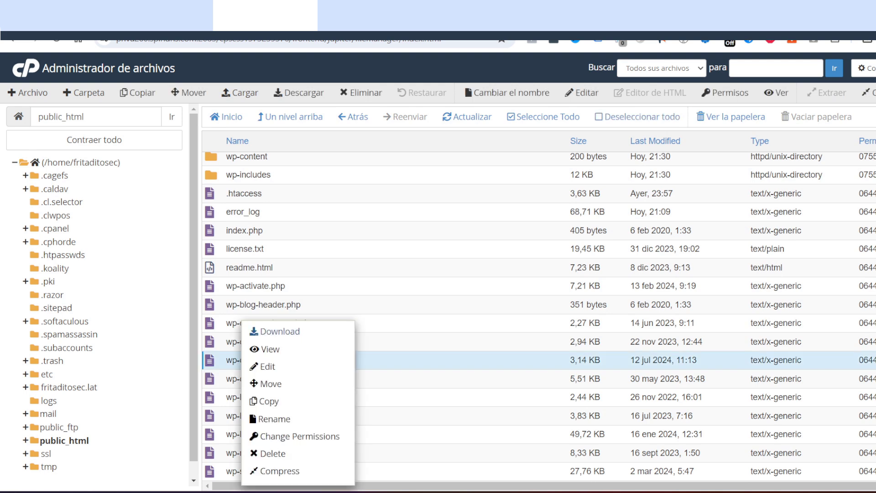
pyautogui.click(265, 368)
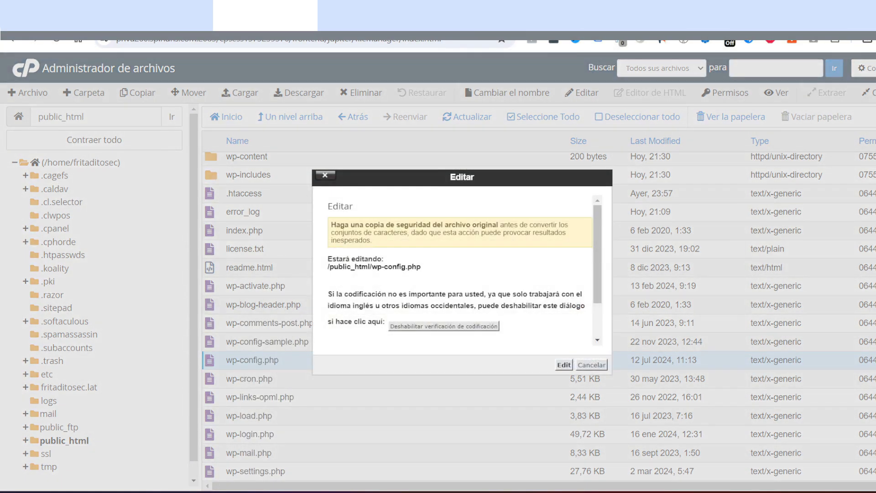
pyautogui.click(564, 365)
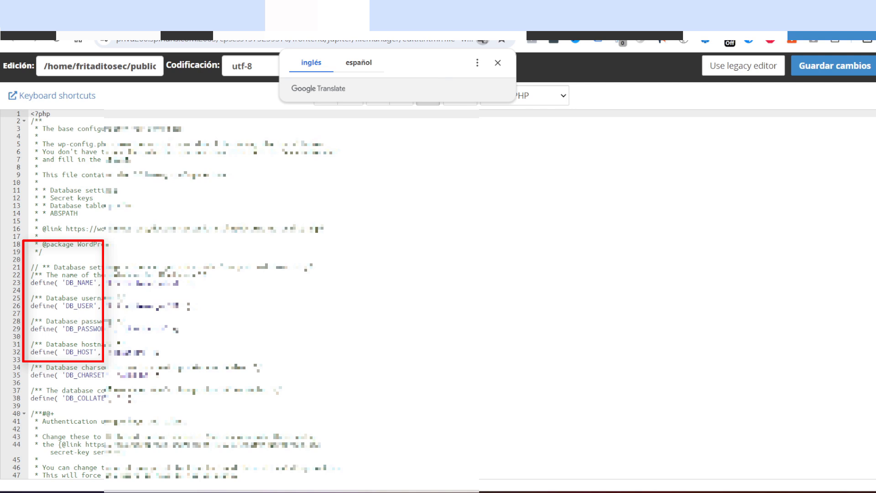
pyautogui.click(43, 251)
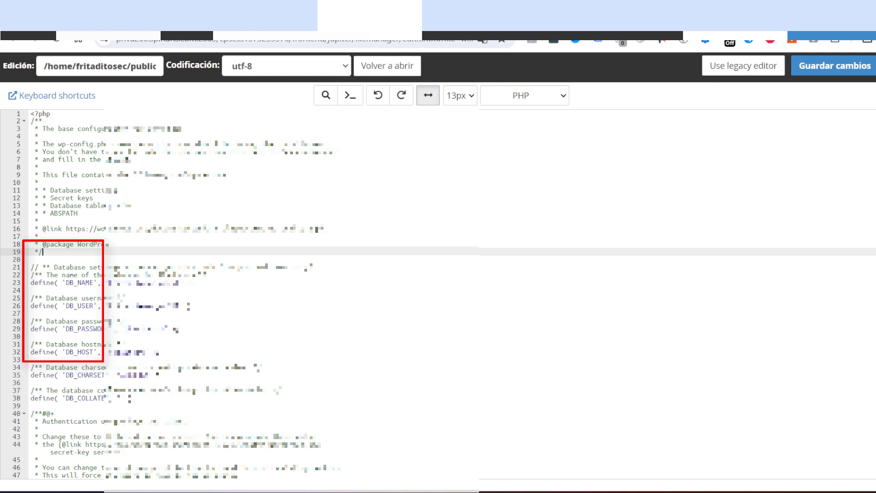
# - Copy the DB_USER value from wp-config.php and enter it, without the fritaditosec_ prefix, as the new MySQL user's name
pyautogui.moveTo(108, 307); pyautogui.dragTo(181, 306)
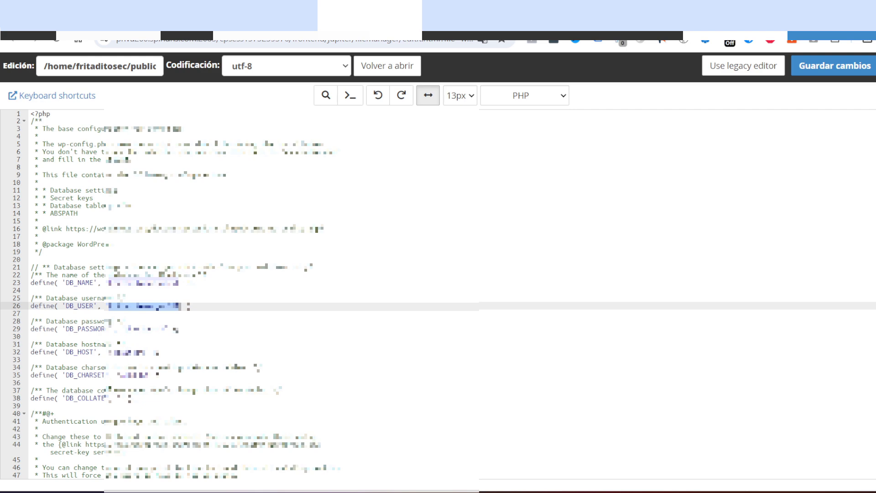
pyautogui.click(292, 16)
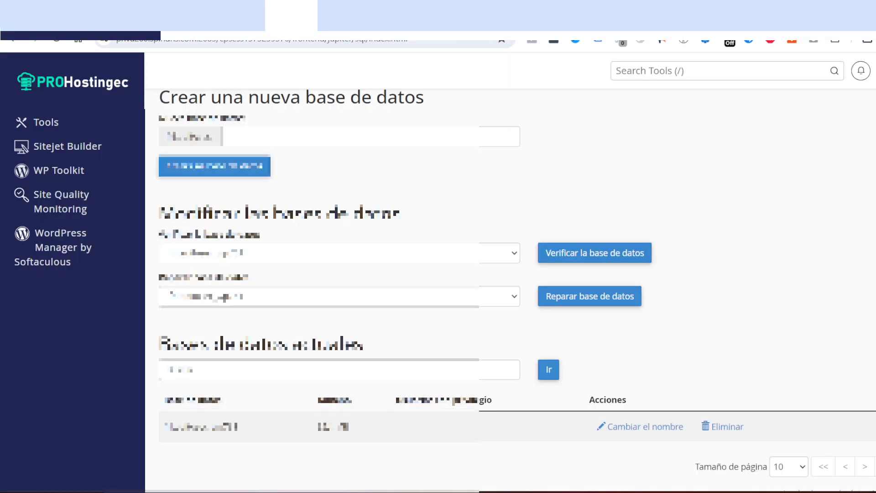
pyautogui.scroll(-9, 511, 274)
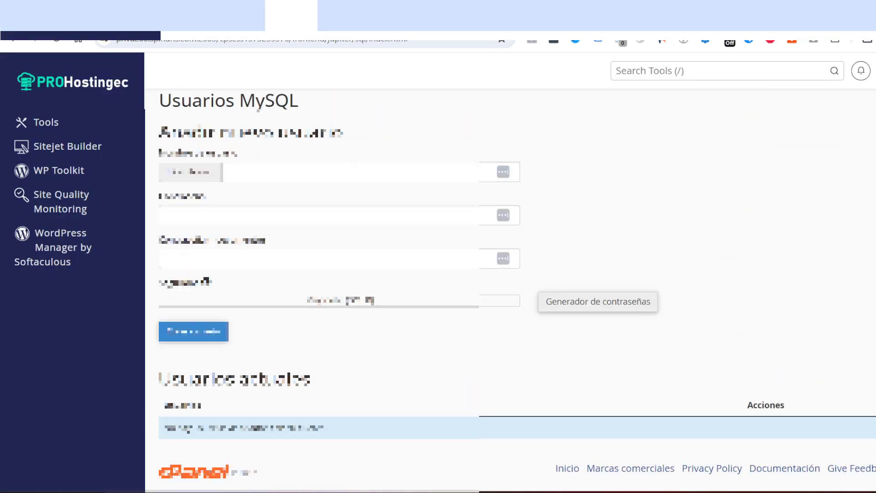
pyautogui.click(319, 172)
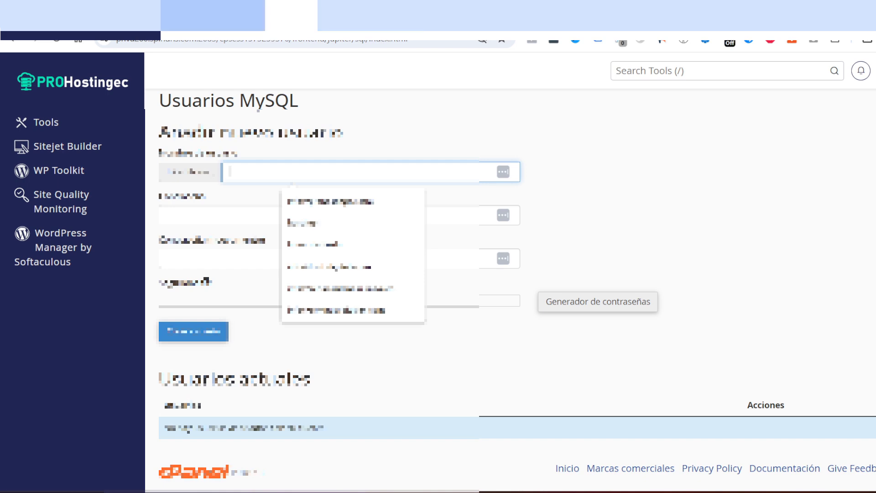
pyautogui.click(213, 17)
pyautogui.hotkey('ctrl', 'pagedown')
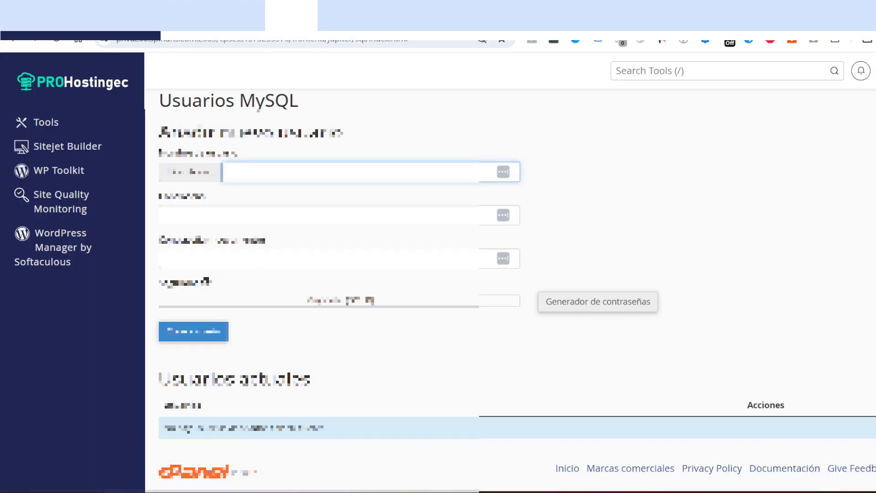
pyautogui.hotkey('ctrl', 'v')
pyautogui.hotkey('shift', 'Left')
pyautogui.hotkey('shift', 'Left')
pyautogui.hotkey('shift', 'Left')
pyautogui.hotkey('shift', 'Left')
pyautogui.hotkey('shift', 'Left')
pyautogui.hotkey('shift', 'Left')
pyautogui.hotkey('shift', 'Left')
pyautogui.hotkey('shift', 'Left')
pyautogui.hotkey('shift', 'Left')
pyautogui.hotkey('shift', 'Left')
pyautogui.hotkey('shift', 'Left')
pyautogui.hotkey('shift', 'Left')
pyautogui.hotkey('shift', 'Left')
pyautogui.press('BackSpace')
# - Copy the DB_PASSWORD value from wp-config.php into both password fields and create the MySQL user
pyautogui.click(213, 16)
pyautogui.click(291, 16)
pyautogui.click(370, 16)
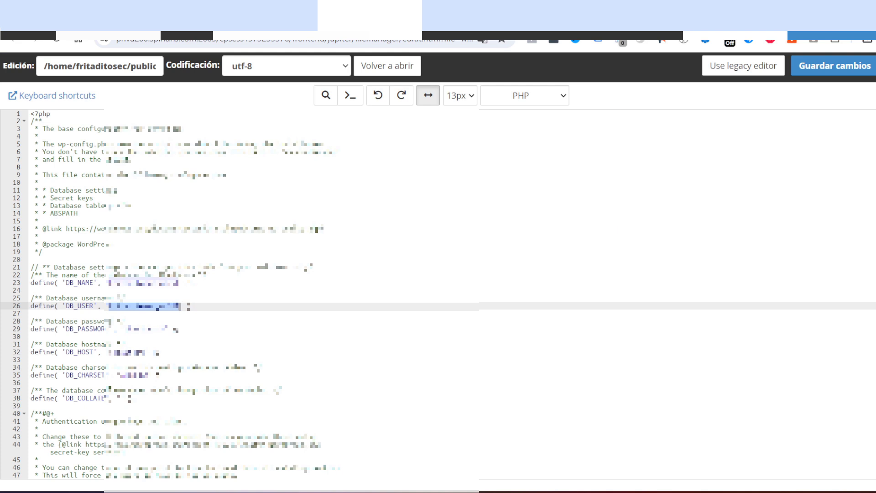
pyautogui.moveTo(125, 329); pyautogui.dragTo(160, 329)
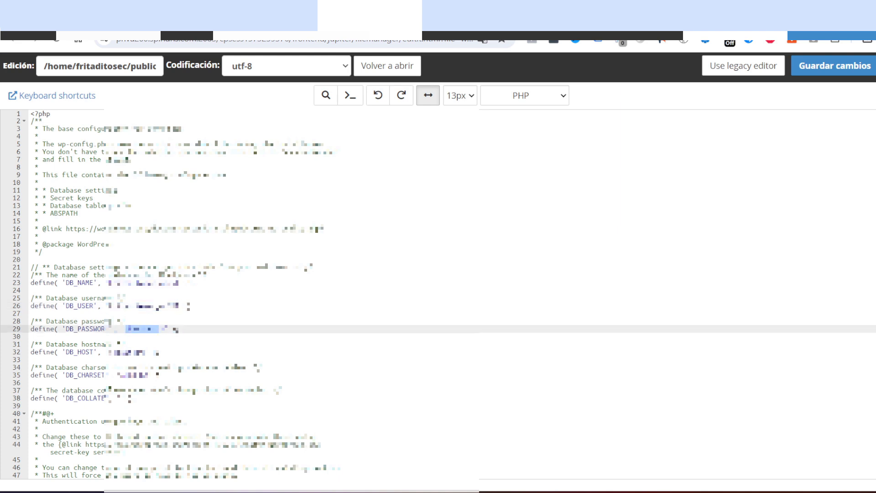
pyautogui.hotkey('shift', 'Right')
pyautogui.hotkey('shift', 'Right')
pyautogui.hotkey('ctrl', 'shift', 'Tab')
pyautogui.press('Tab')
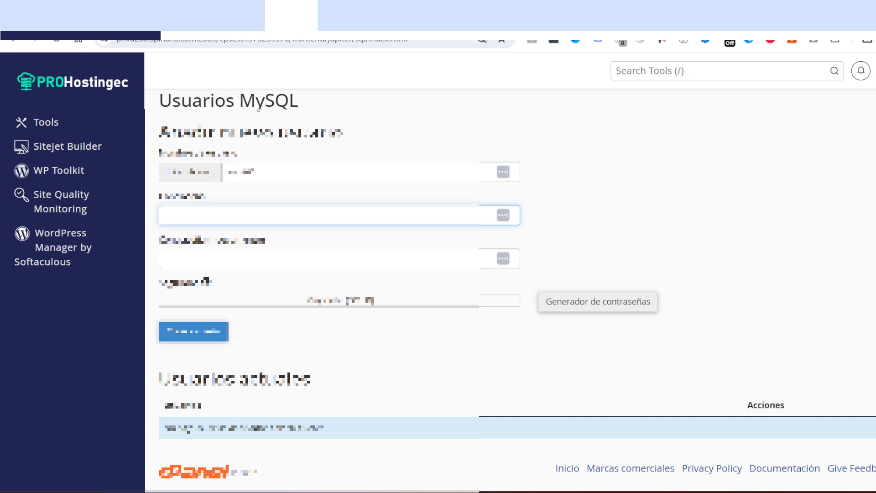
pyautogui.hotkey('ctrl', 'v')
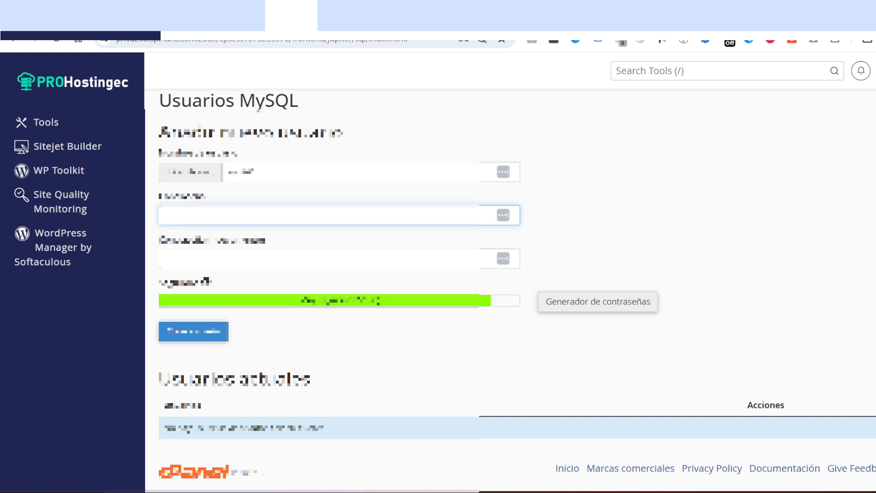
pyautogui.press('Tab')
pyautogui.hotkey('ctrl', 'v')
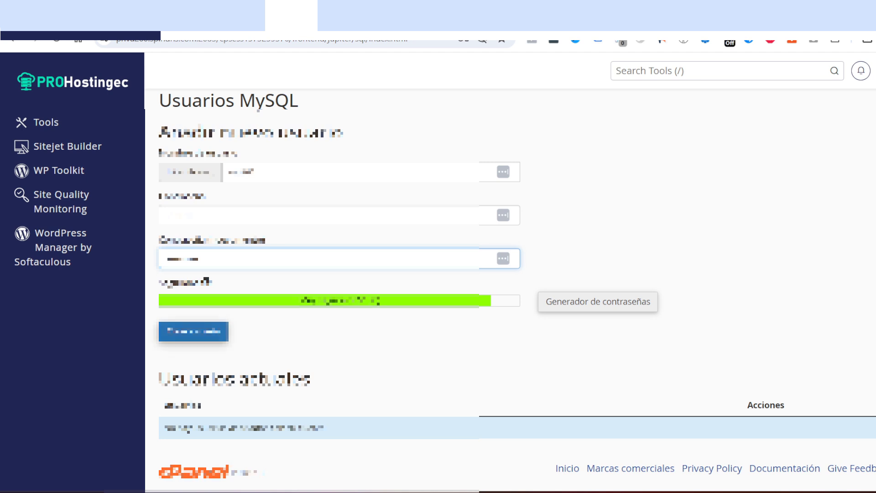
pyautogui.press('Tab')
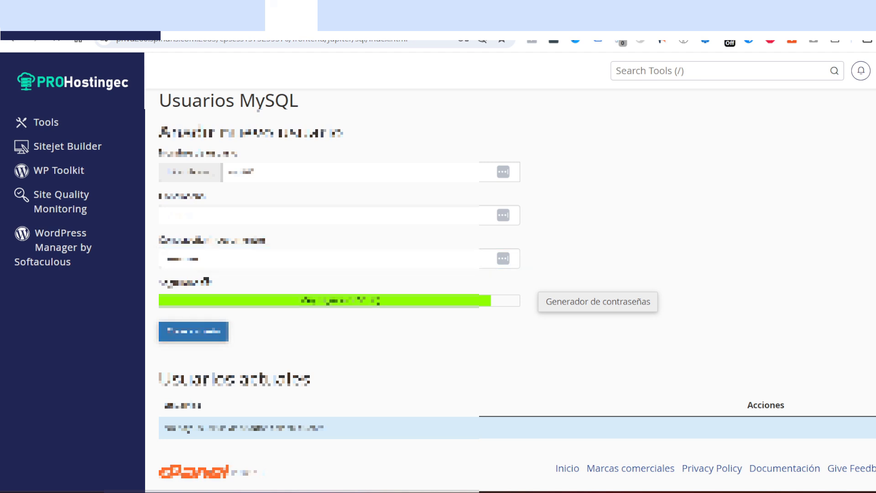
pyautogui.press('Return')
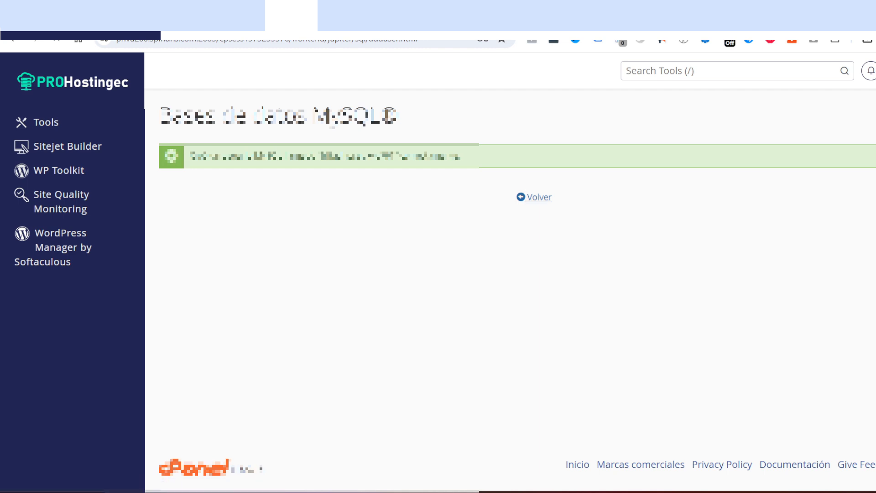
# - Add the user fritaditosec_wp761 to the database fritaditosec_wp761 and select all privileges
pyautogui.click(539, 197)
pyautogui.scroll(-8, 539, 197)
pyautogui.scroll(-8, 516, 288)
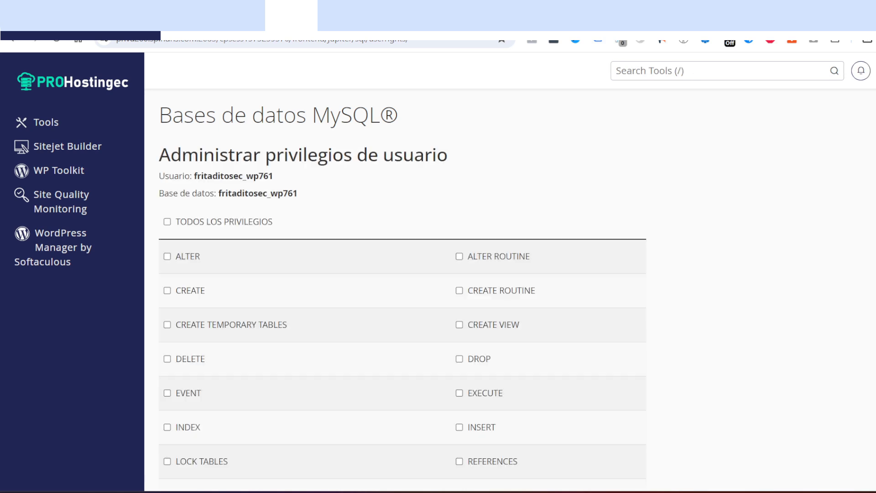
pyautogui.click(168, 222)
pyautogui.scroll(-4, 403, 291)
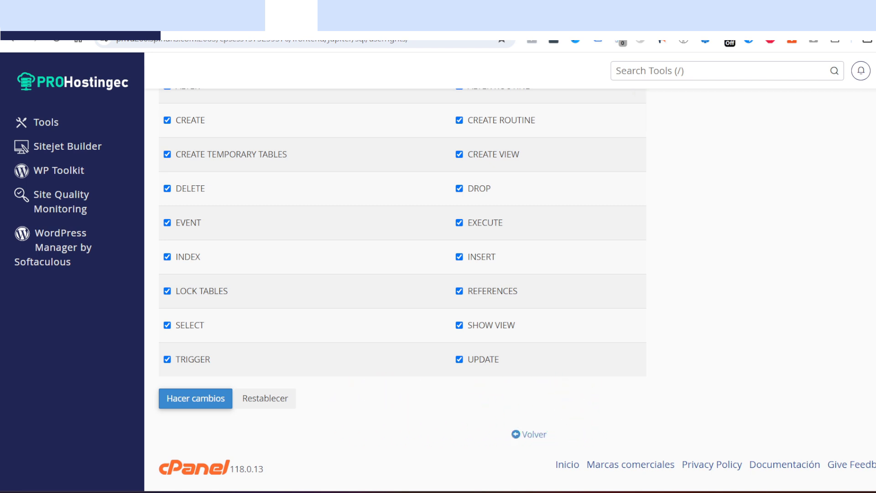
pyautogui.scroll(3, 401, 274)
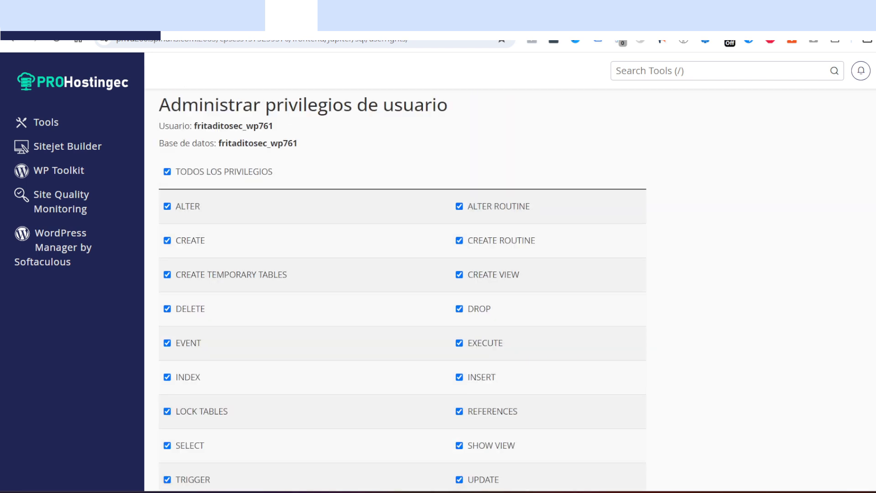
pyautogui.scroll(1, 402, 274)
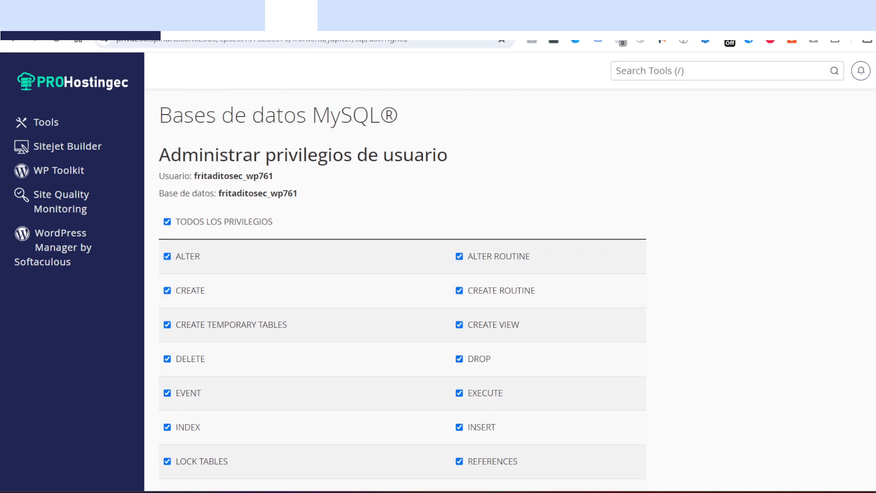
pyautogui.scroll(-4, 402, 274)
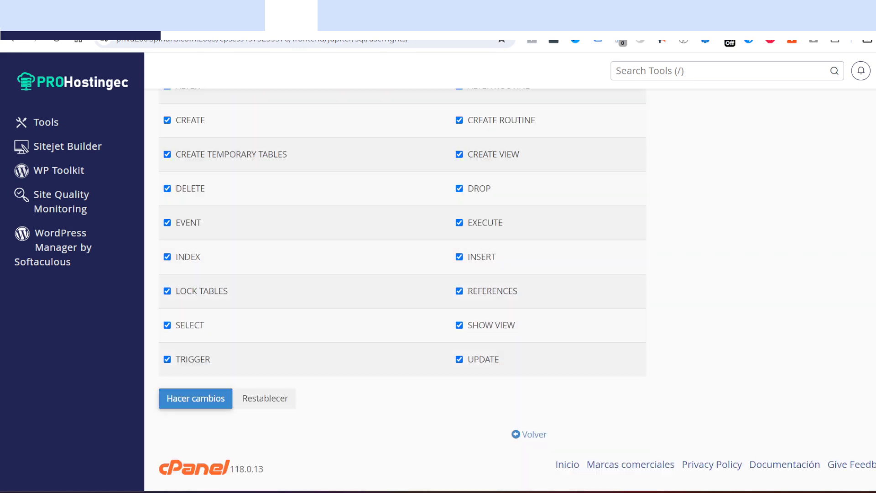